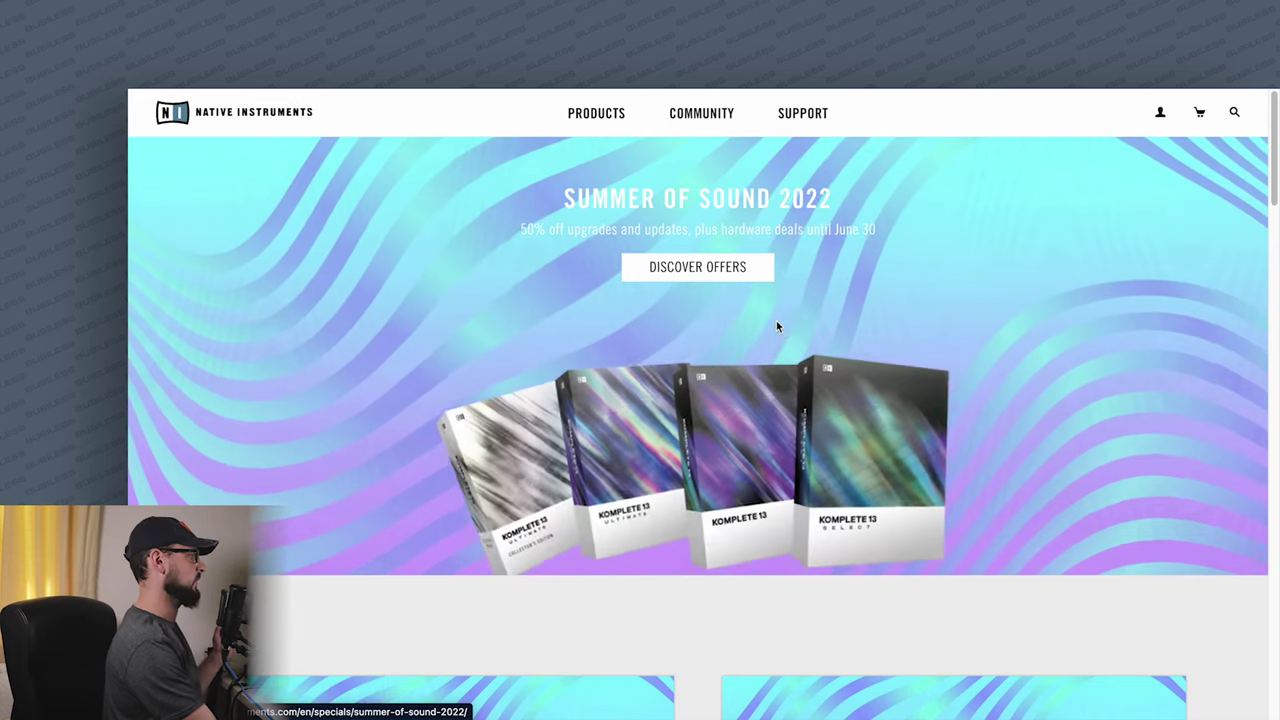
Step: Find Guitar Rig 6 Player among the free products and start its free download with Komplete Start
left_click(609, 114)
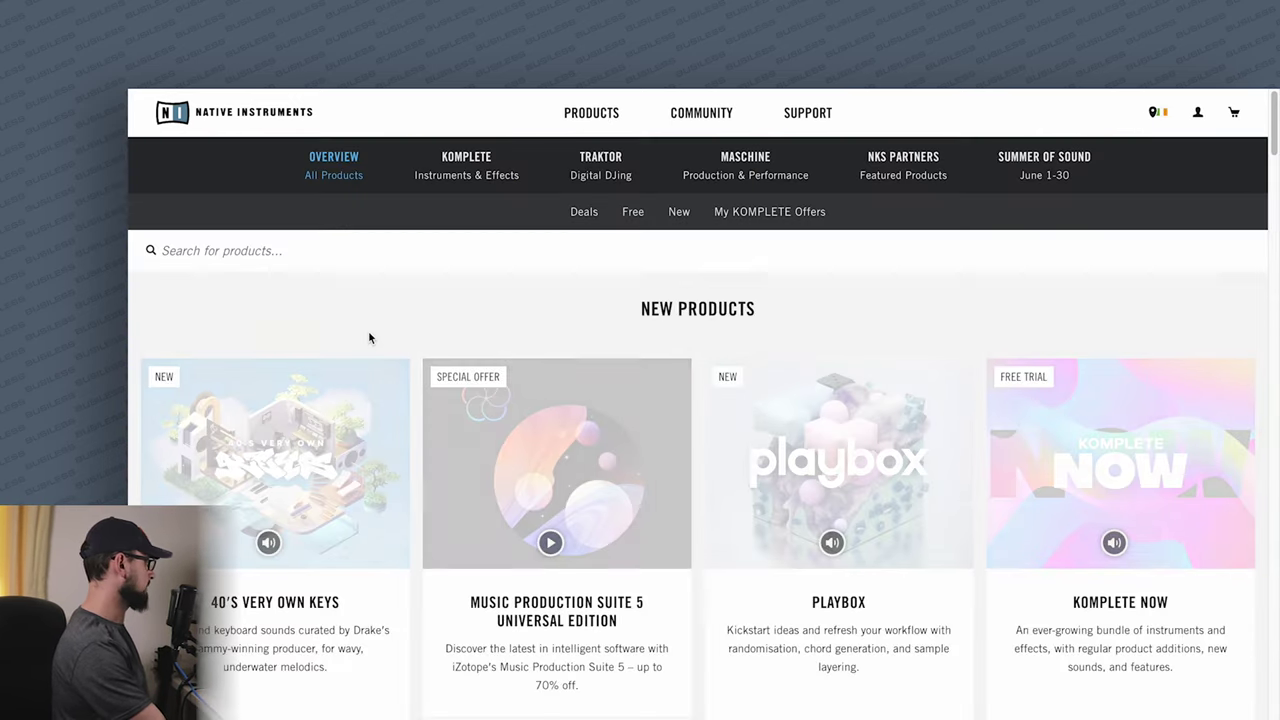
left_click(632, 213)
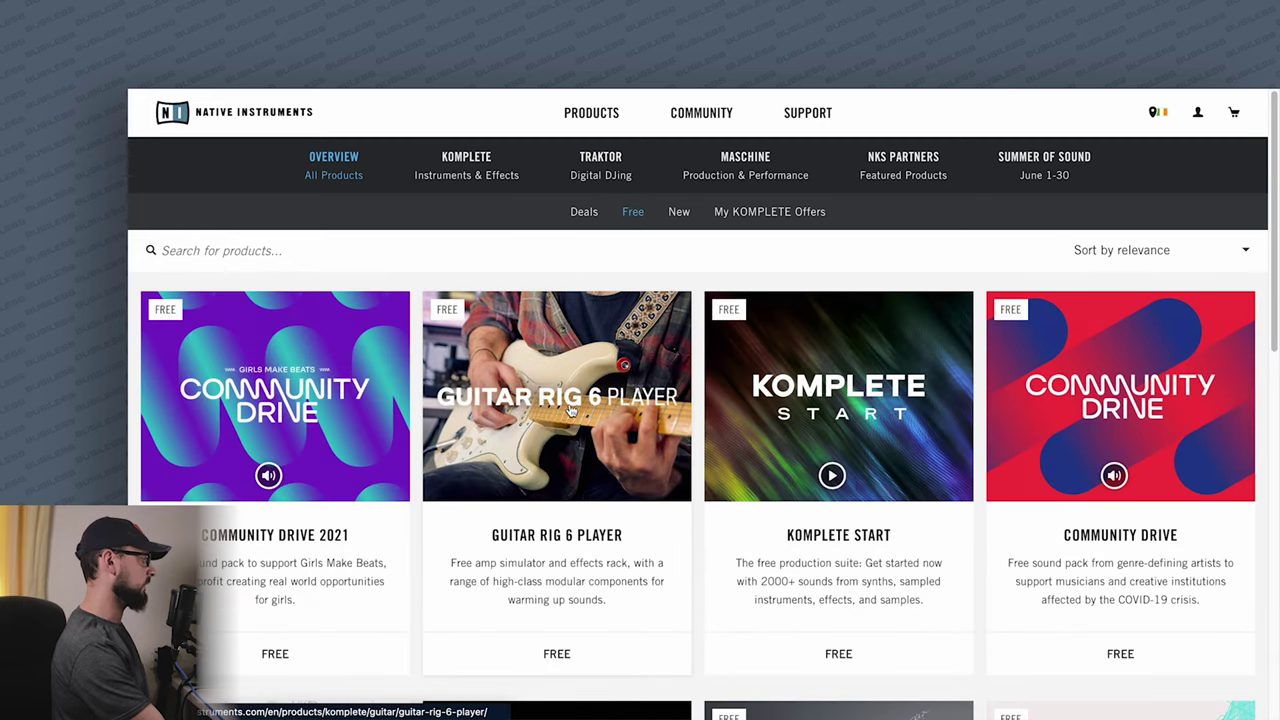
left_click(573, 403)
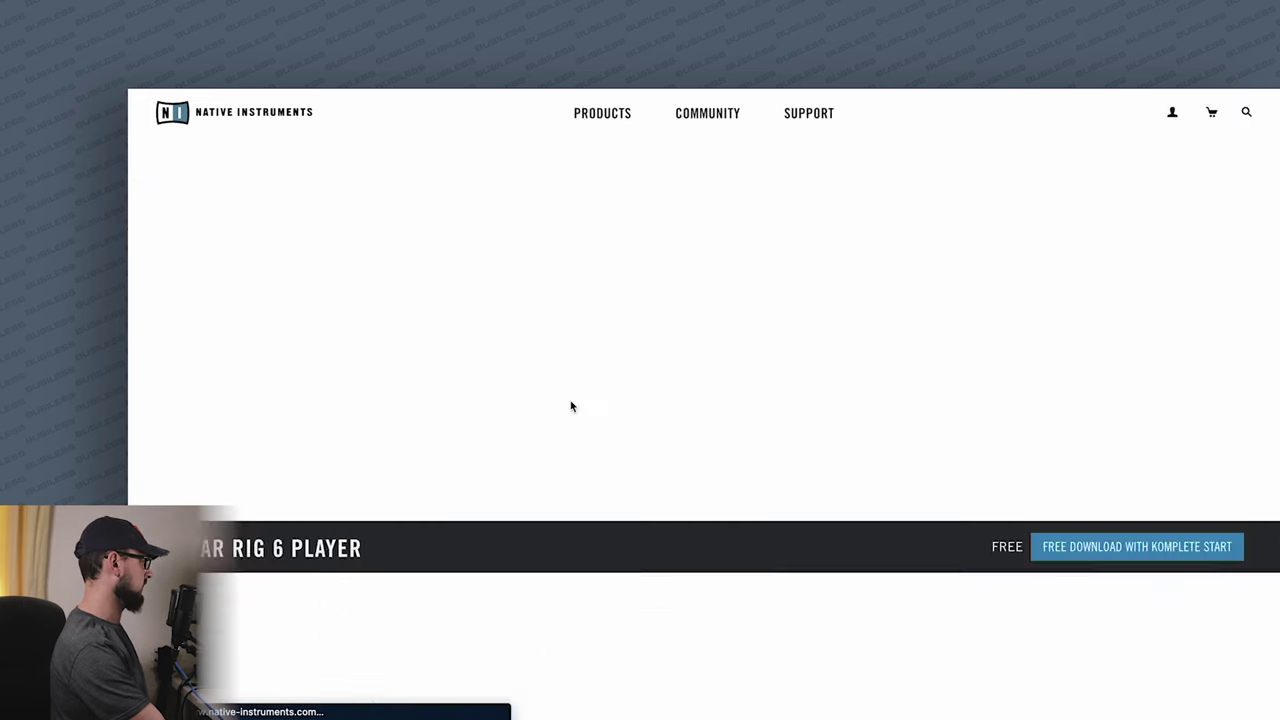
scroll(708, 428, "down", 3)
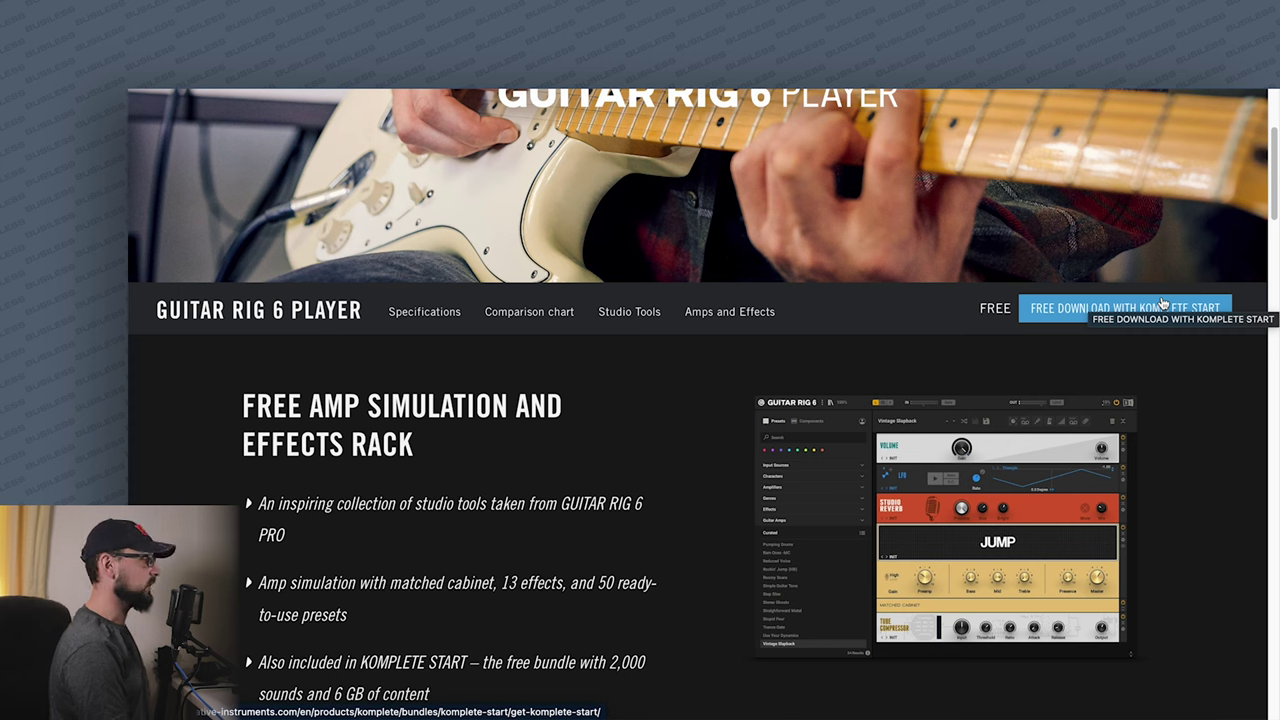
left_click(1068, 313)
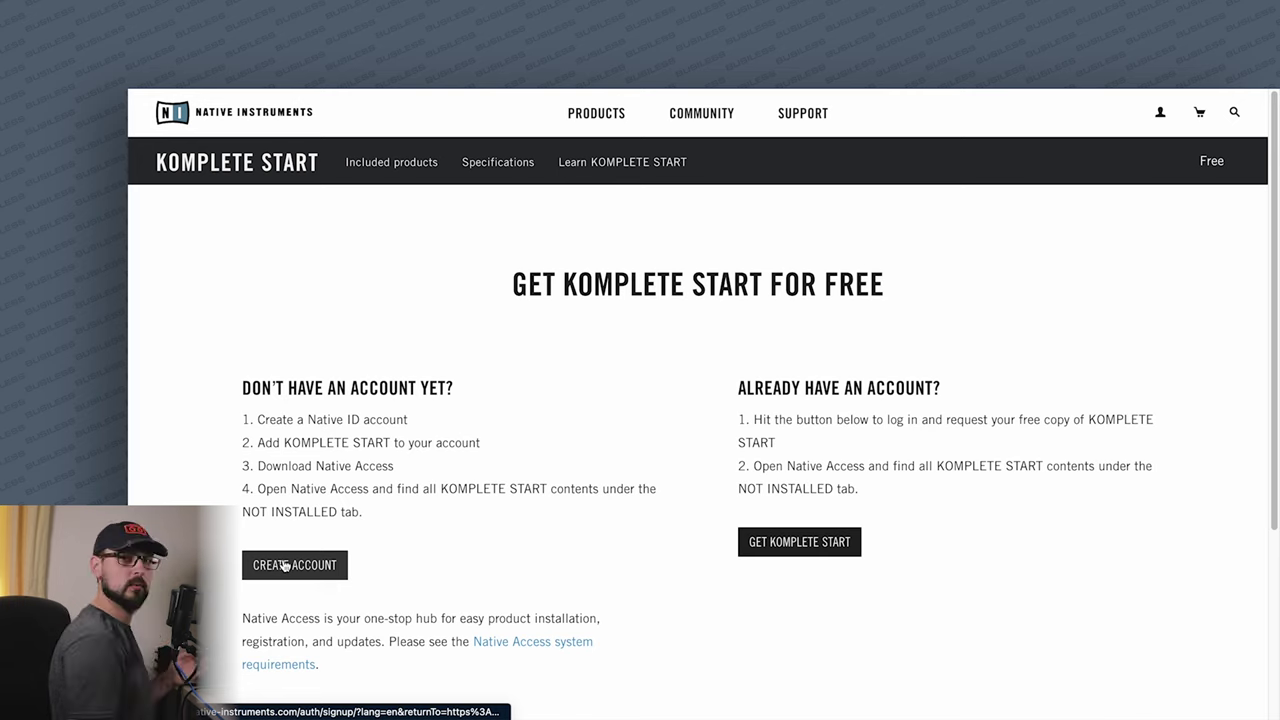
Step: Sign in with an existing Native ID and add Komplete Start to the account
left_click(807, 543)
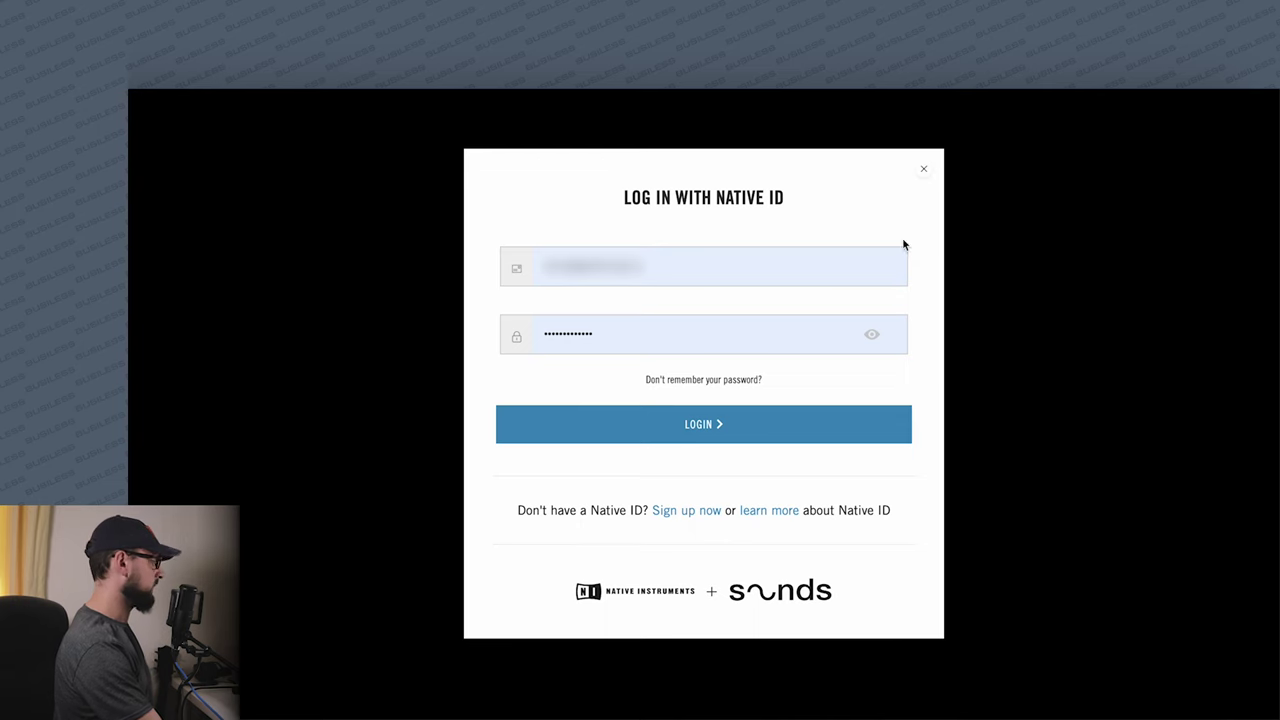
left_click(748, 422)
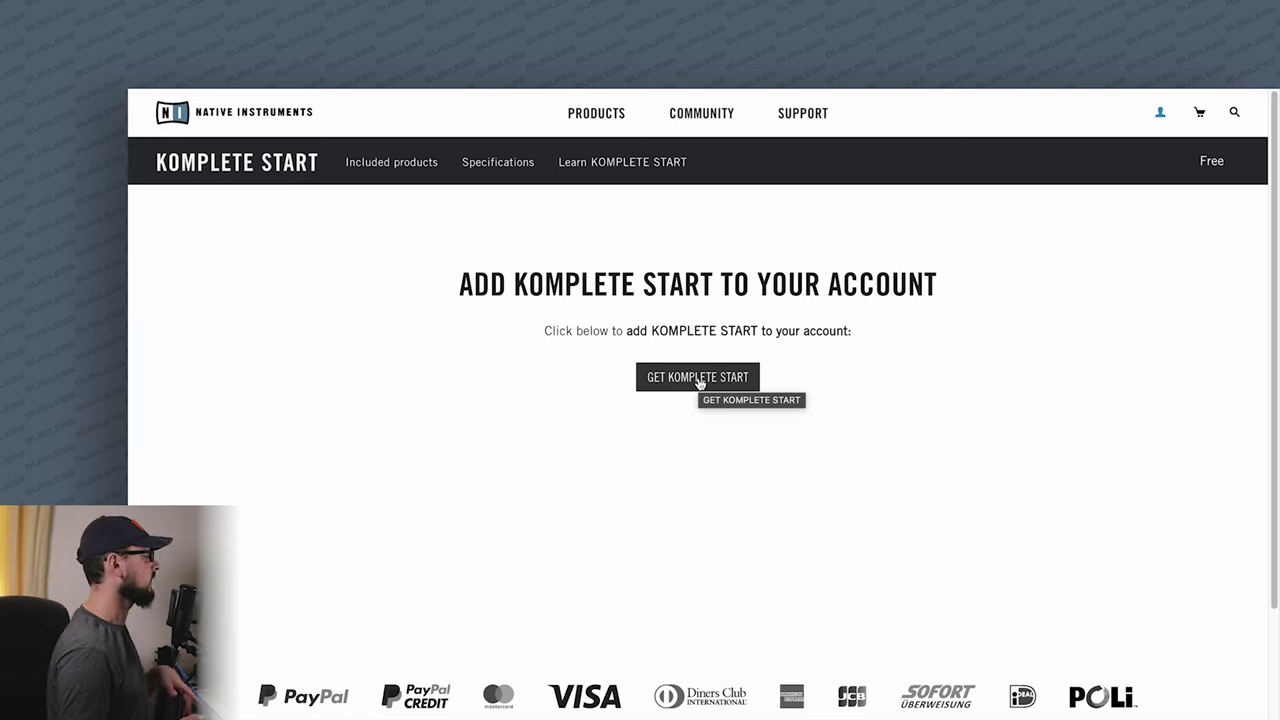
left_click(699, 380)
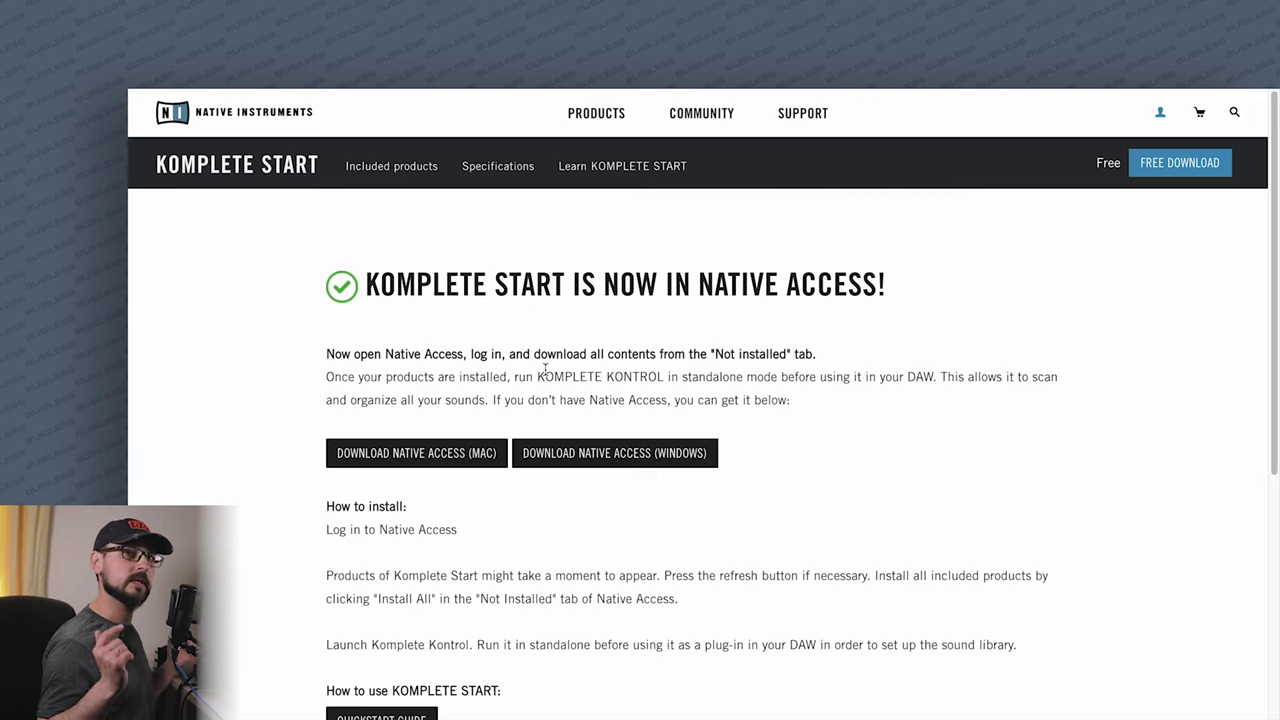
Step: Start the Native Access download for Mac, then cancel the save dialog
left_click(420, 455)
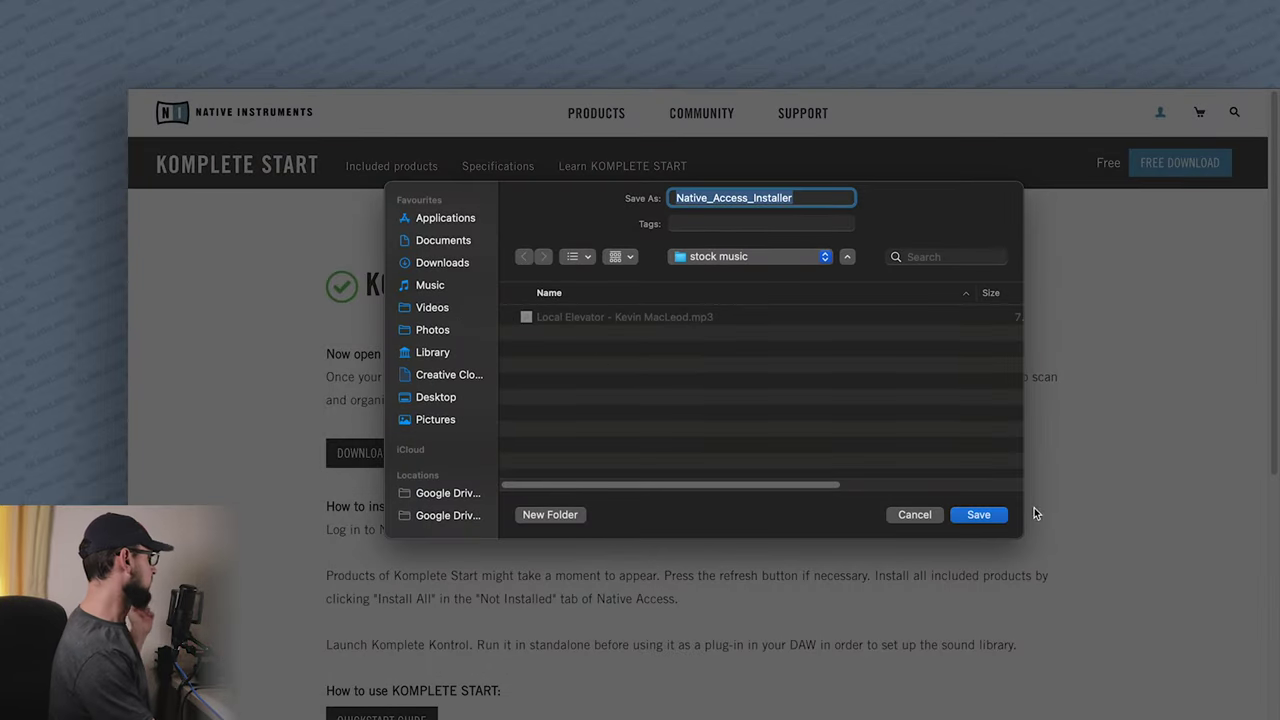
left_click(910, 516)
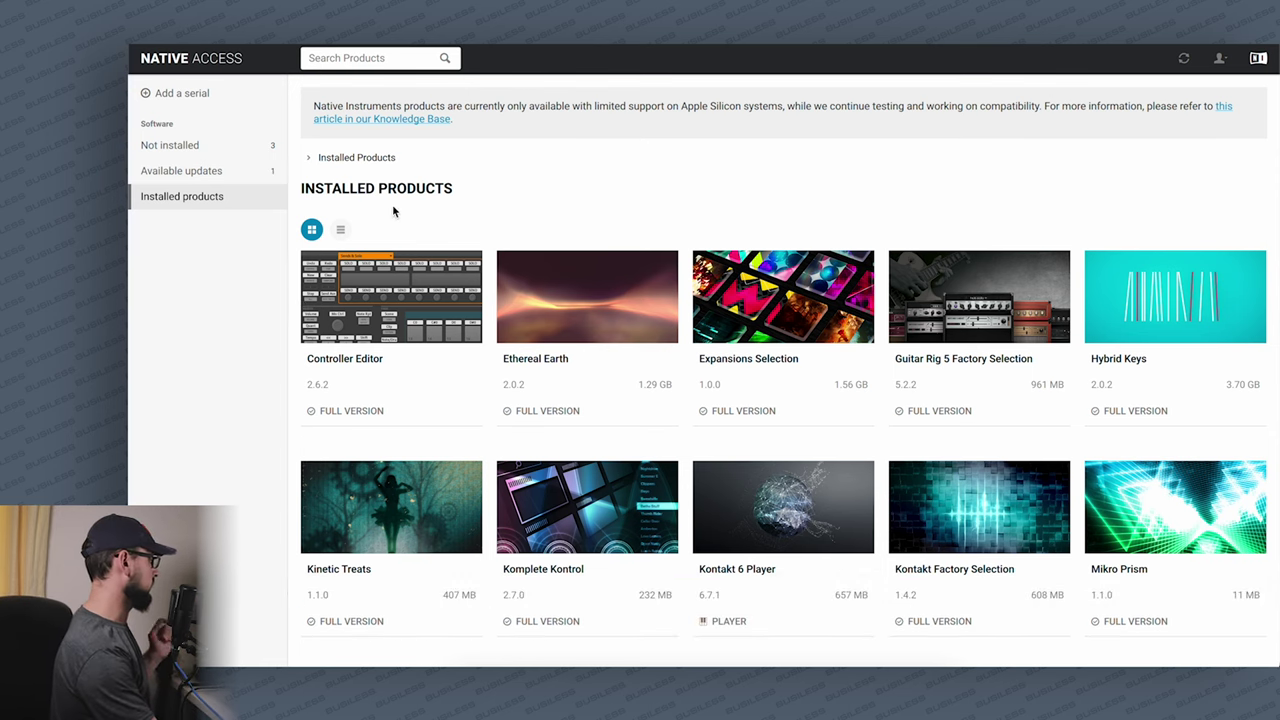
Step: Refresh Installed products, then show the Not installed list with Guitar Rig 6 Player 6.2.2
mouse_move(448, 333)
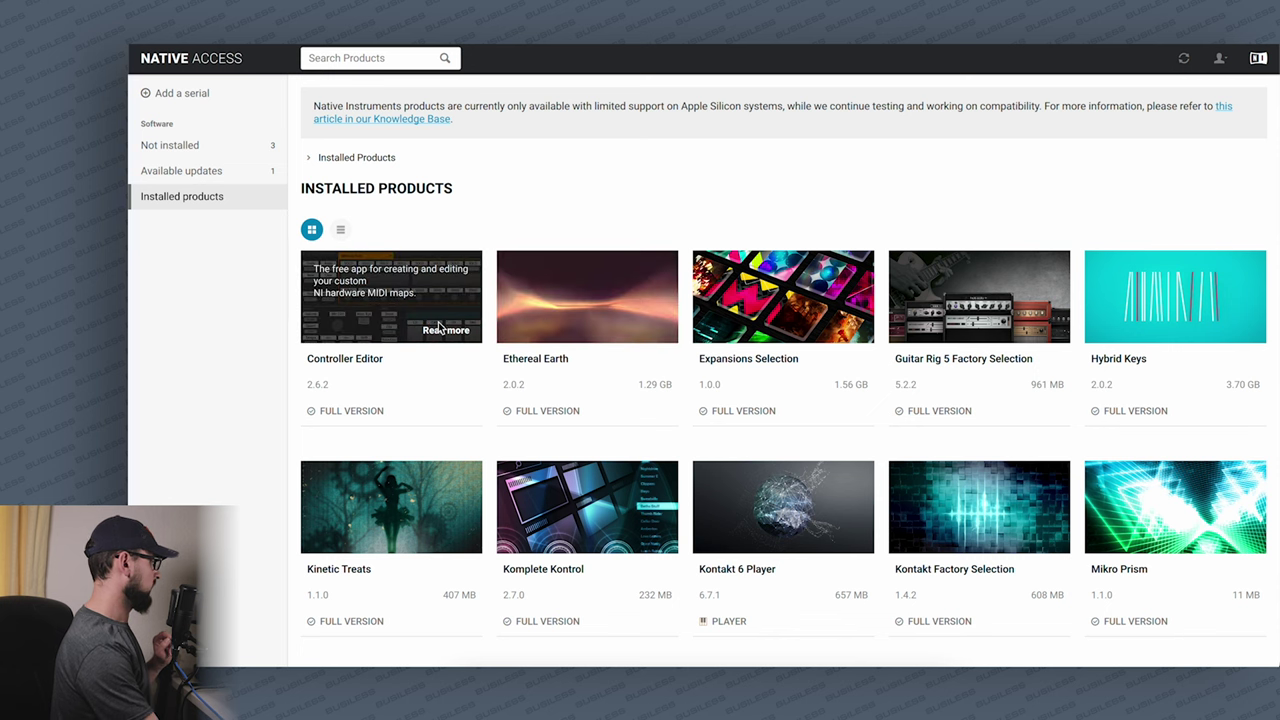
mouse_move(744, 335)
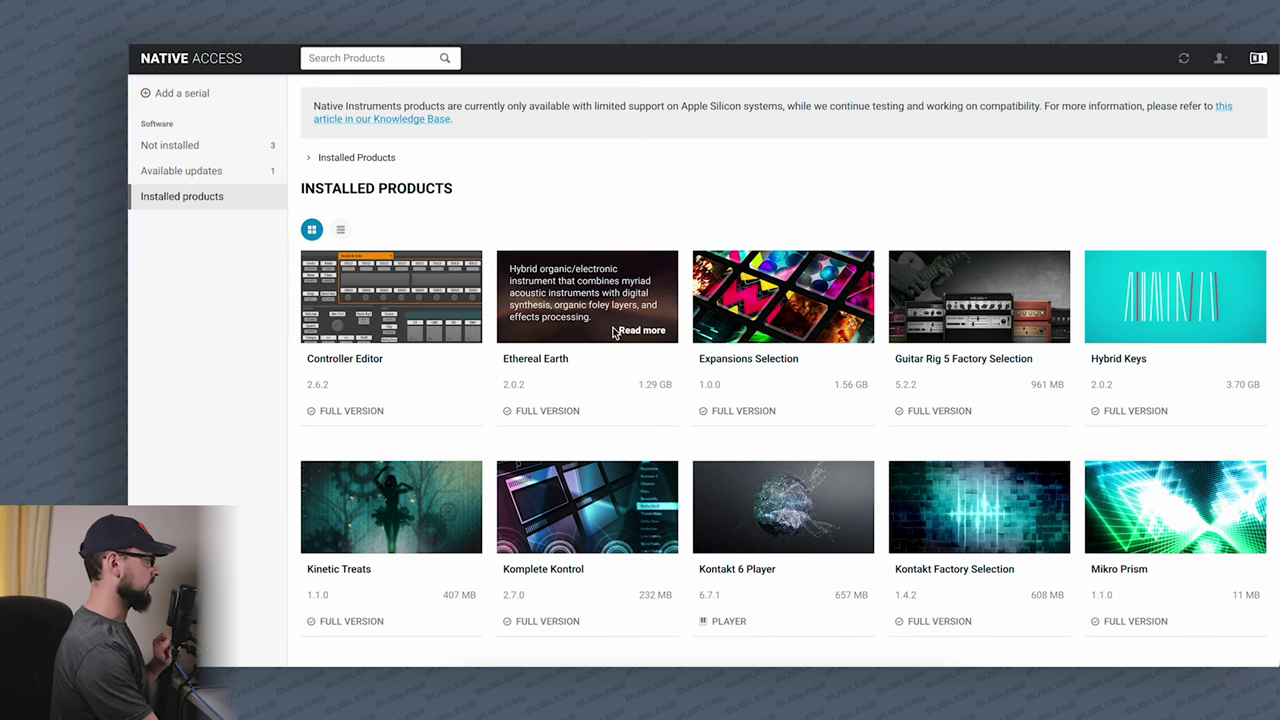
scroll(610, 334, "down", 3)
left_click(231, 197)
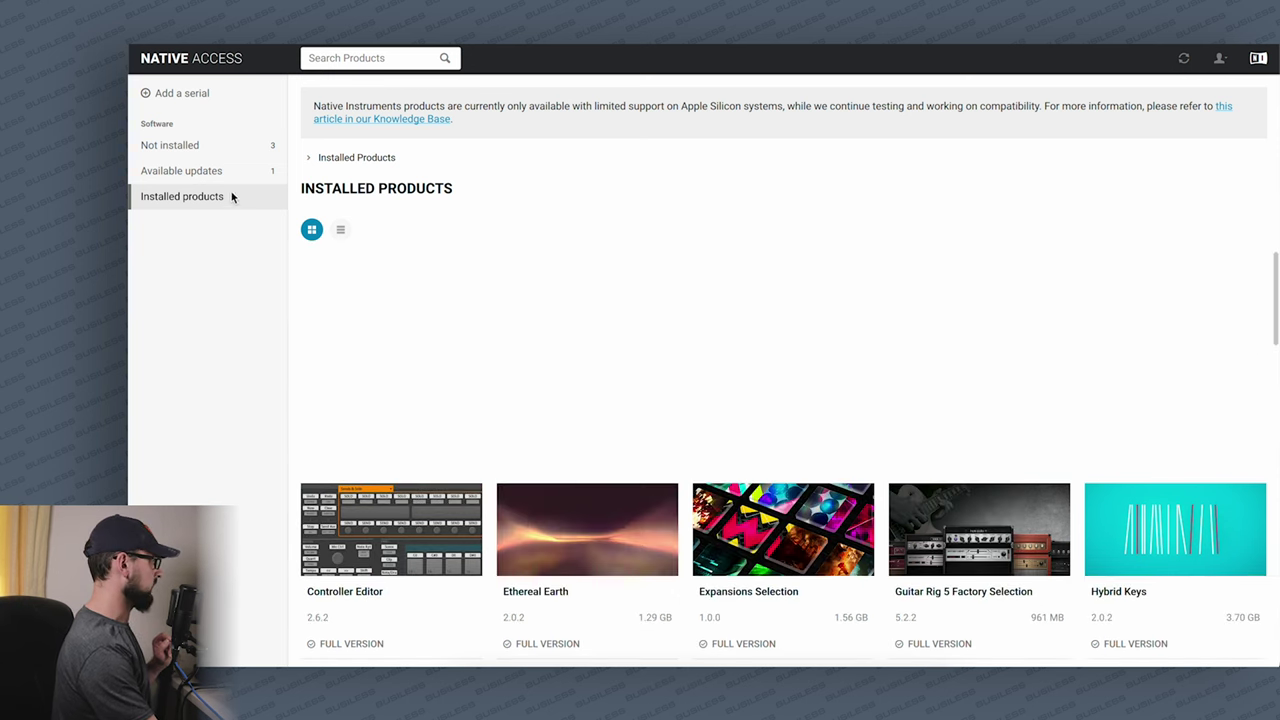
left_click(195, 146)
mouse_move(602, 292)
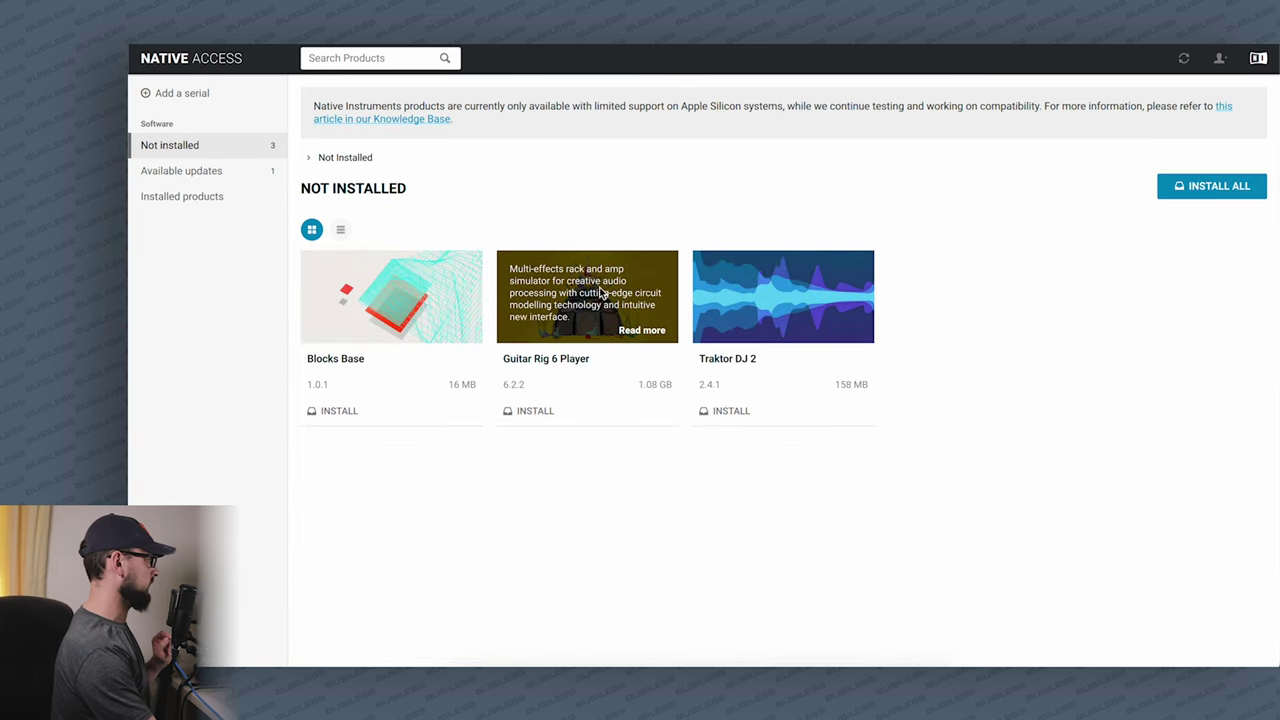
Step: Install Guitar Rig 6 Player 6.2.2 and return to the Installed products list
left_click(537, 410)
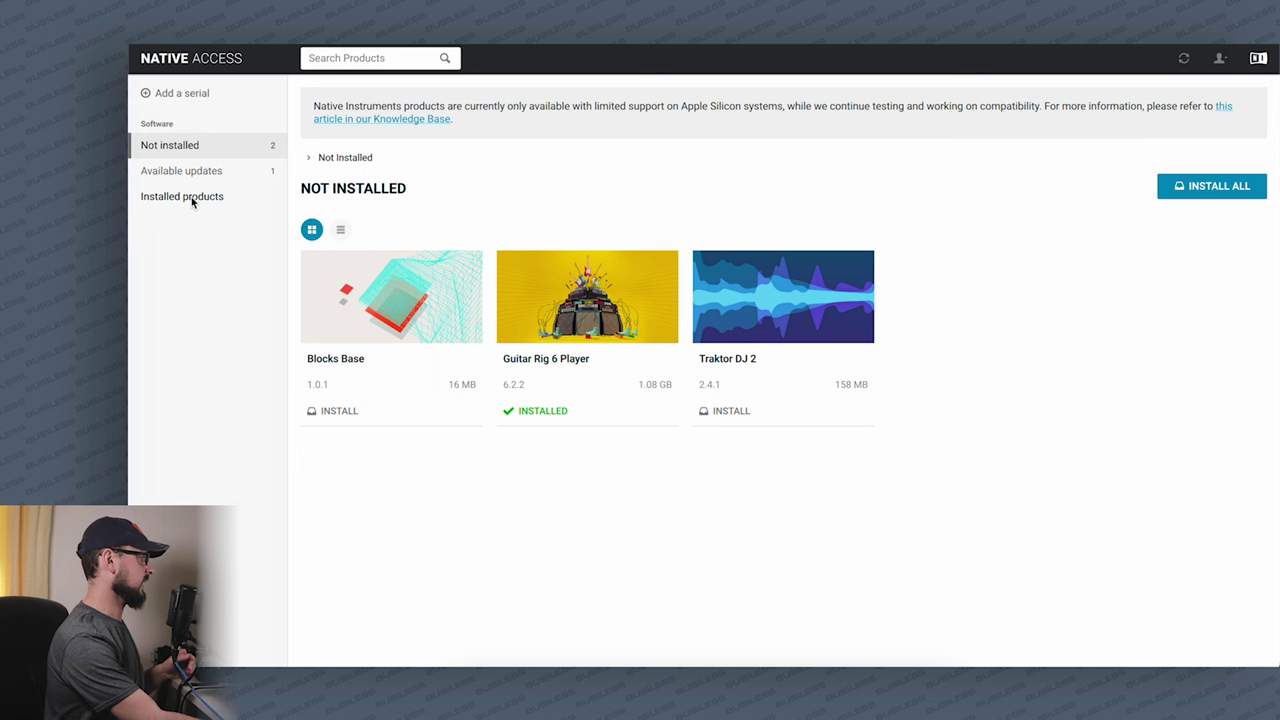
left_click(193, 200)
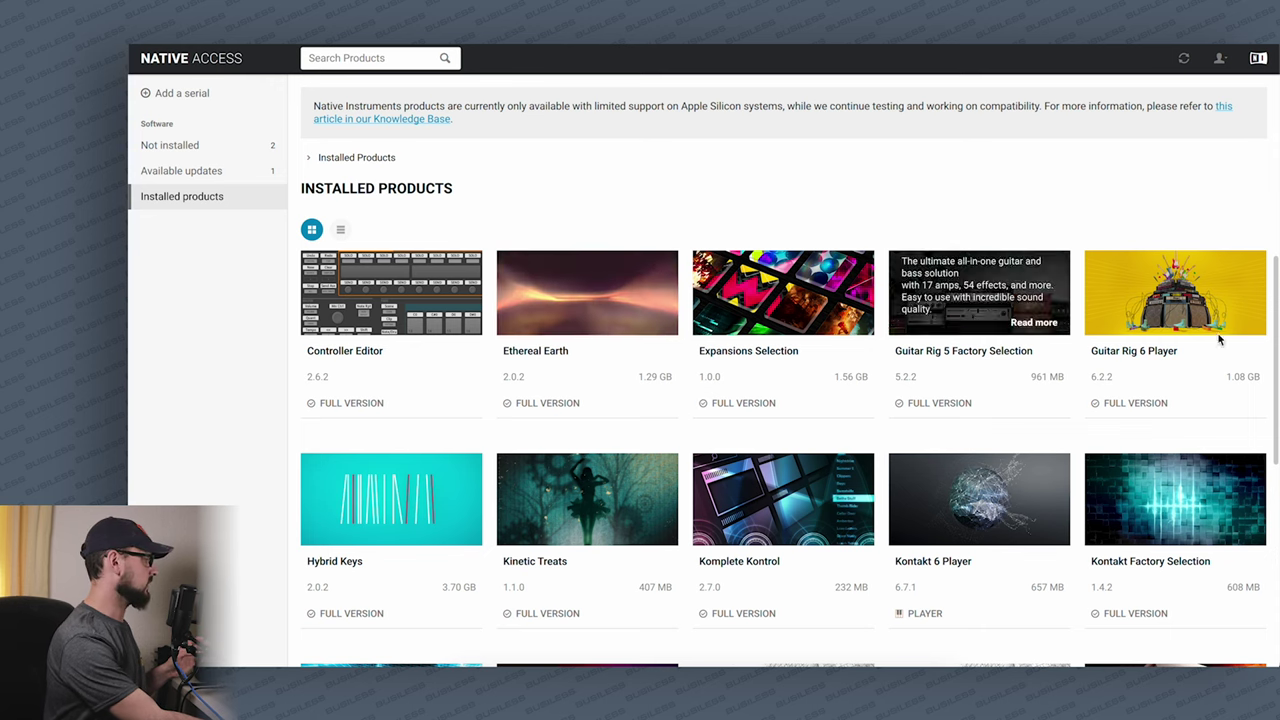
Step: Scroll through the installed products grid to confirm Guitar Rig 6 Player is listed
scroll(590, 488, "down", 1)
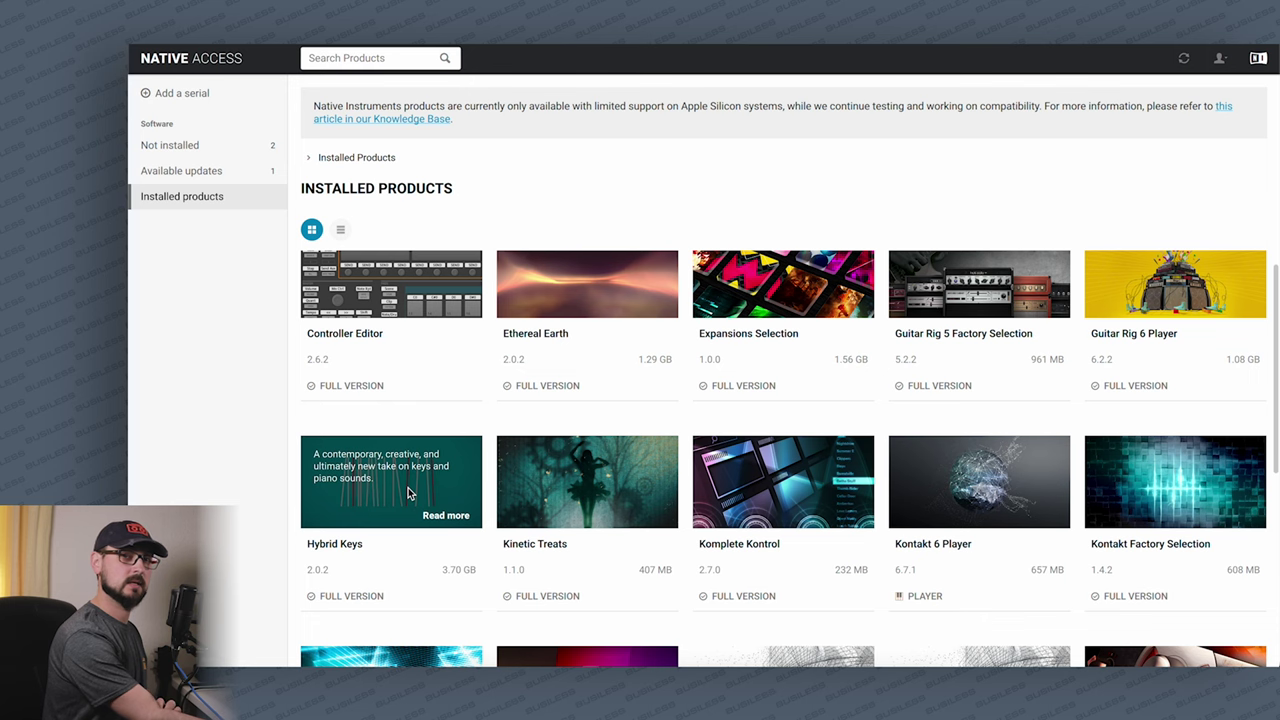
scroll(400, 500, "down", 5)
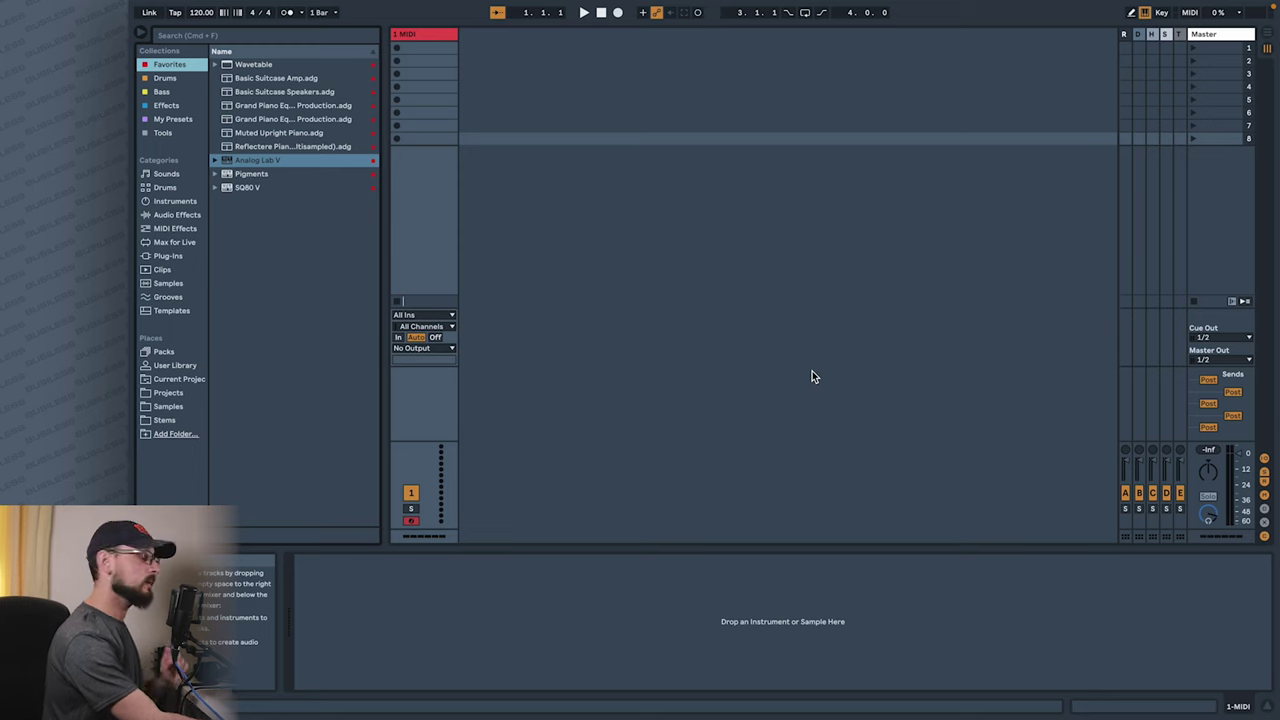
Step: Drag Guitar Rig 6 FX from Plug-Ins > Audio Units > Native Instruments onto a new audio track
left_click(168, 256)
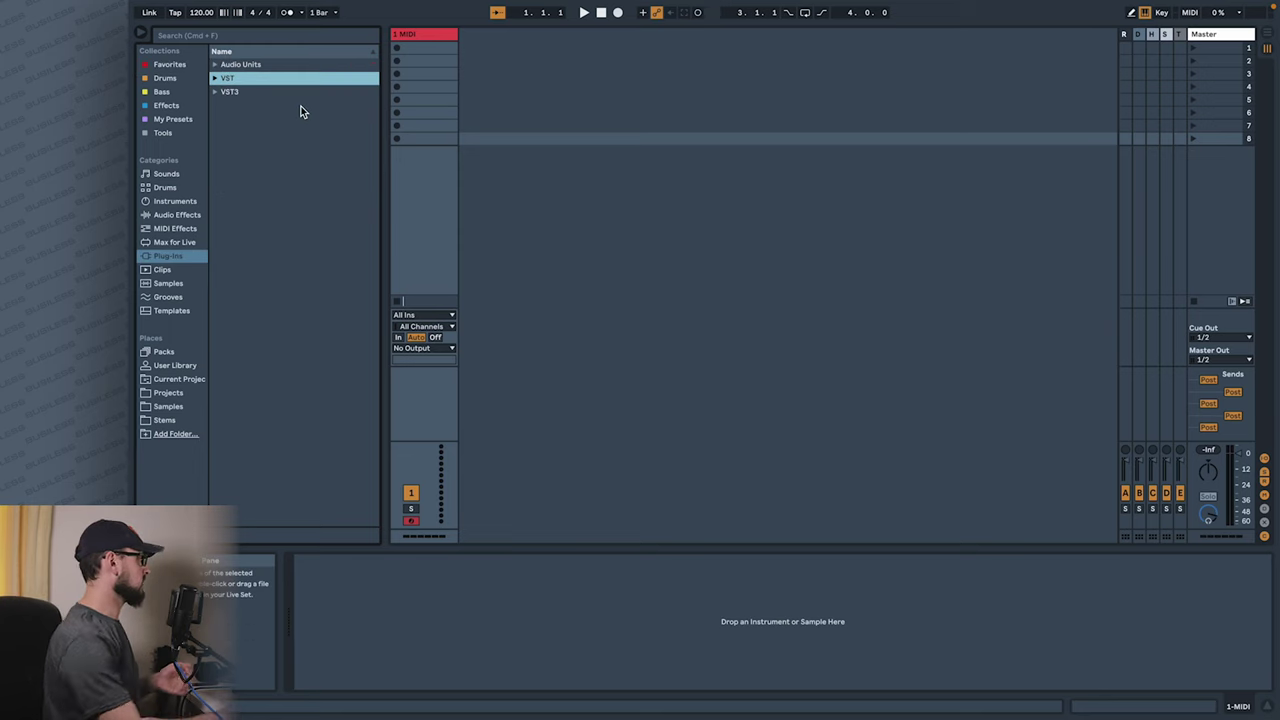
left_click(213, 65)
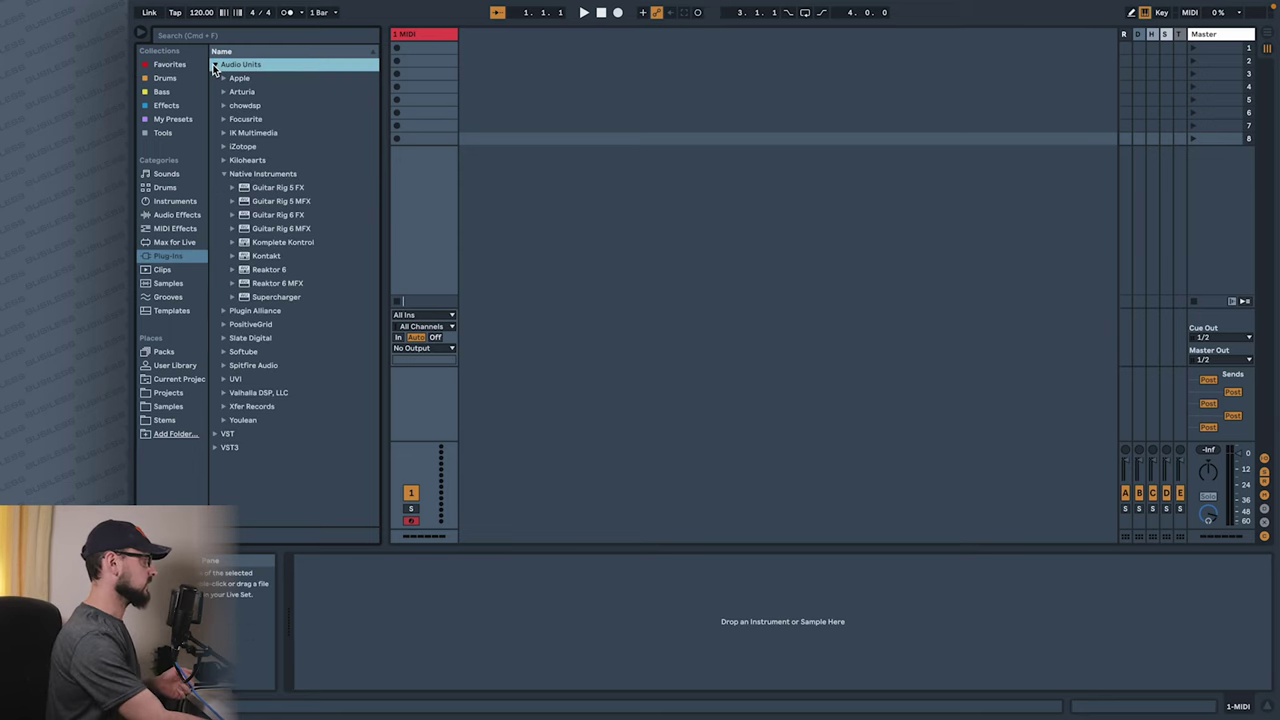
left_click(232, 173)
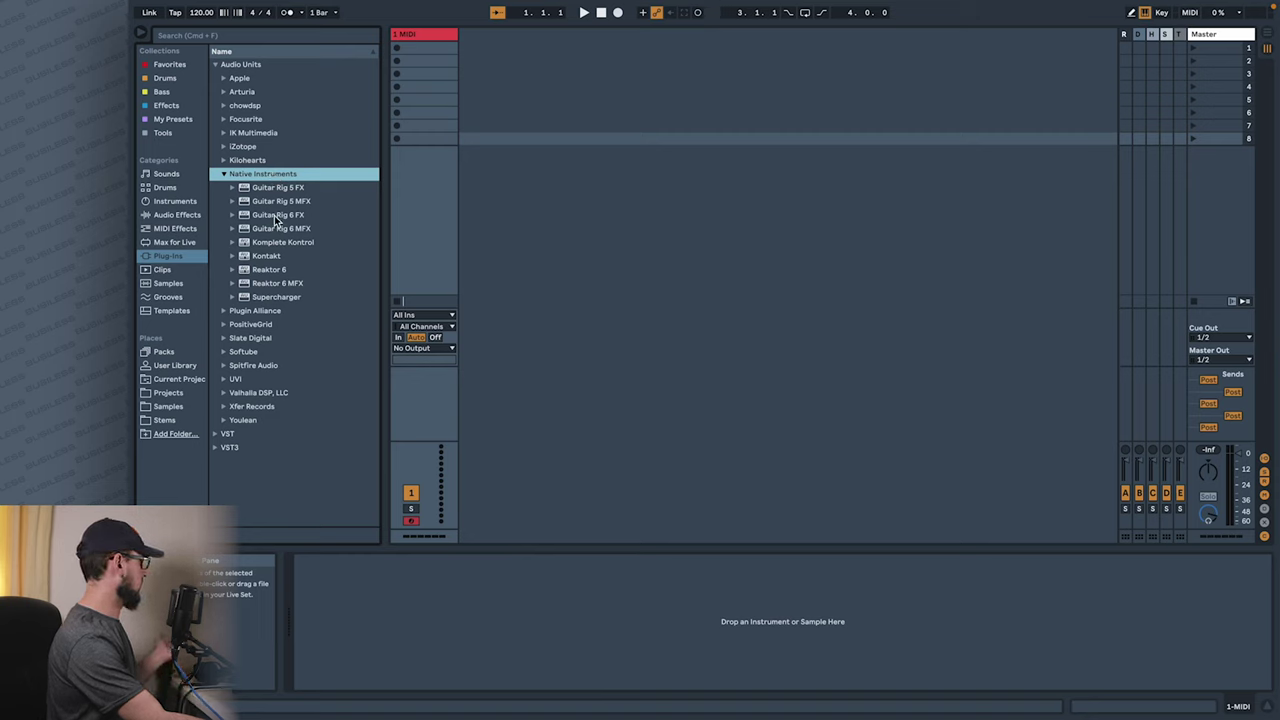
left_click_drag(278, 219, 736, 129)
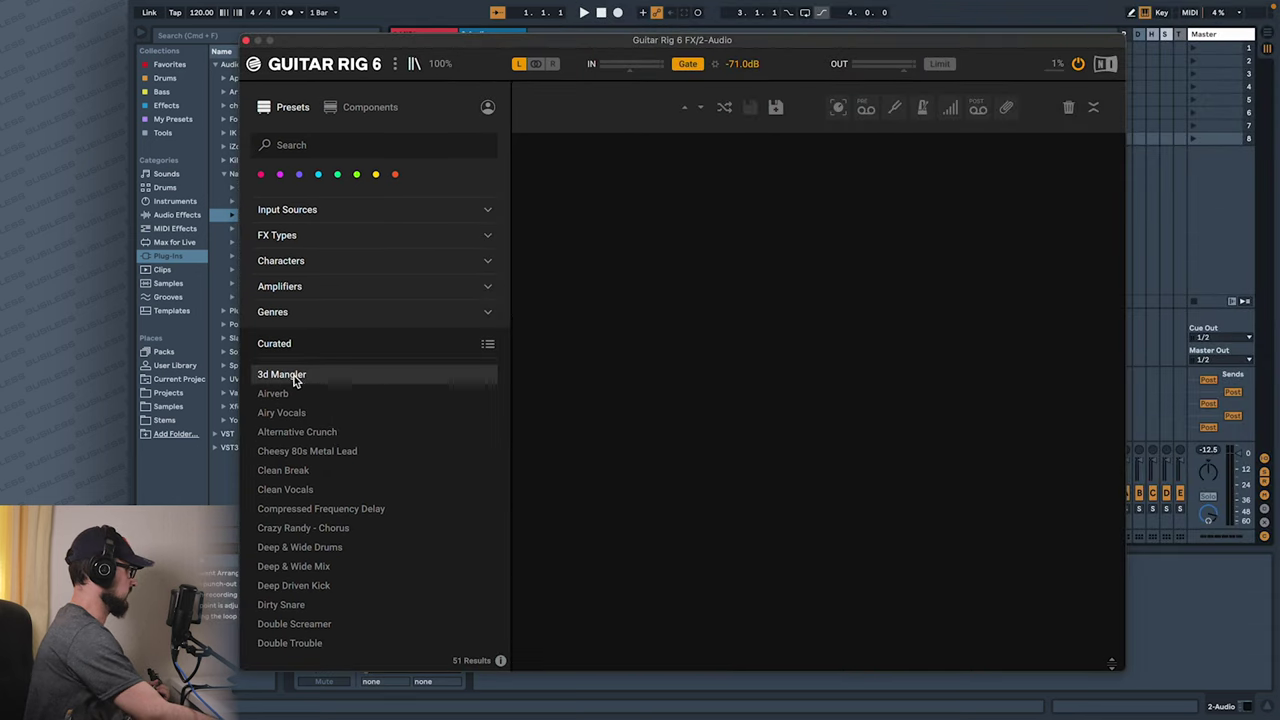
Step: Audition the 3d Mangler, Airverb, Alternative Crunch and Vintage Slapback curated presets
left_click(294, 380)
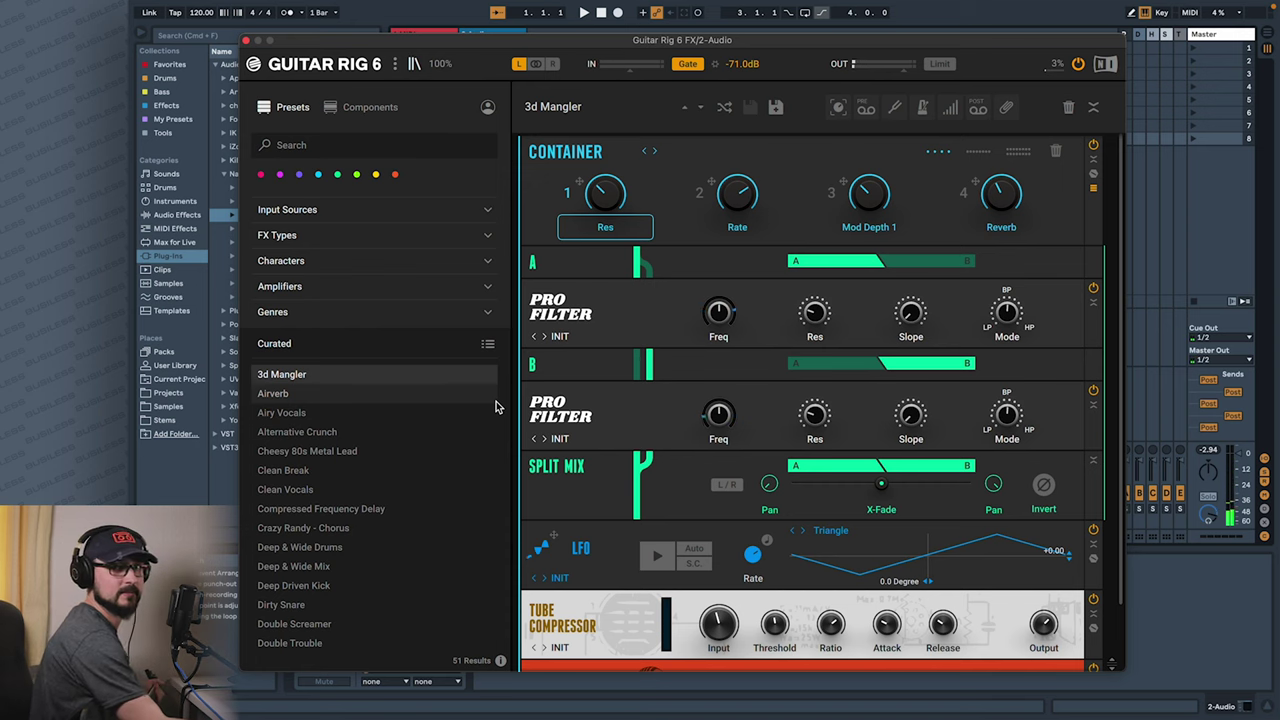
left_click(283, 398)
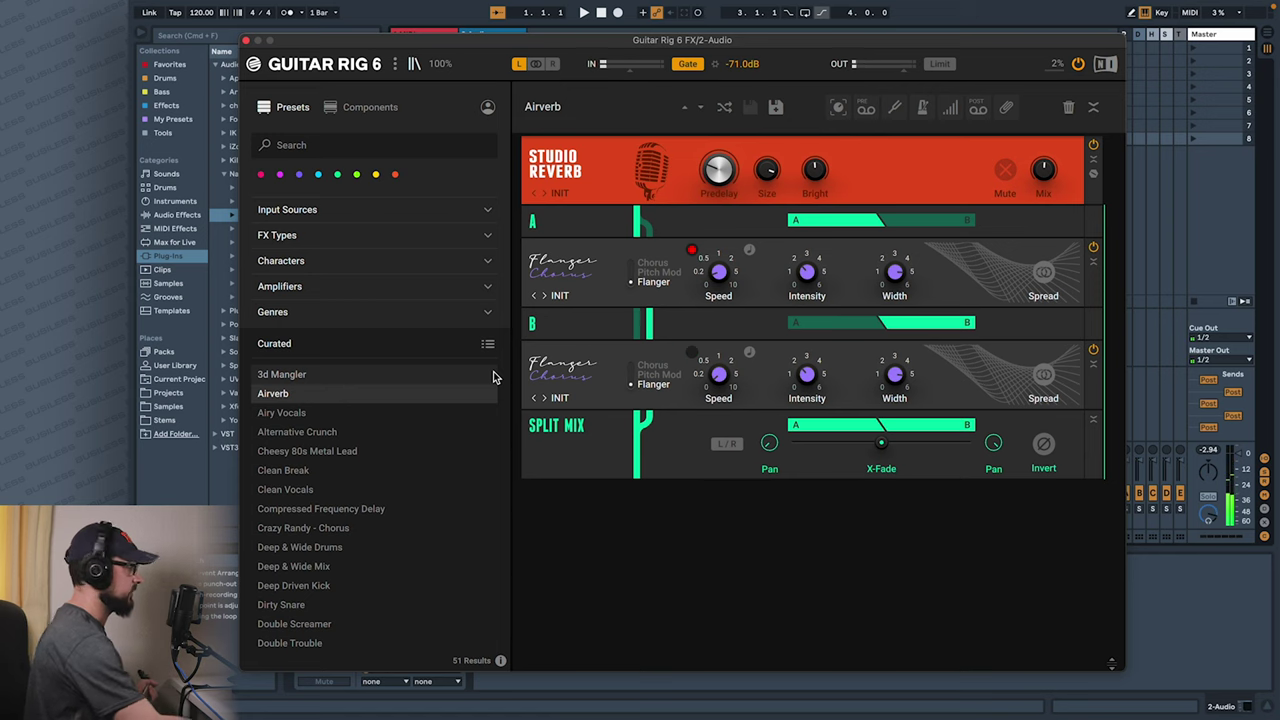
left_click(355, 436)
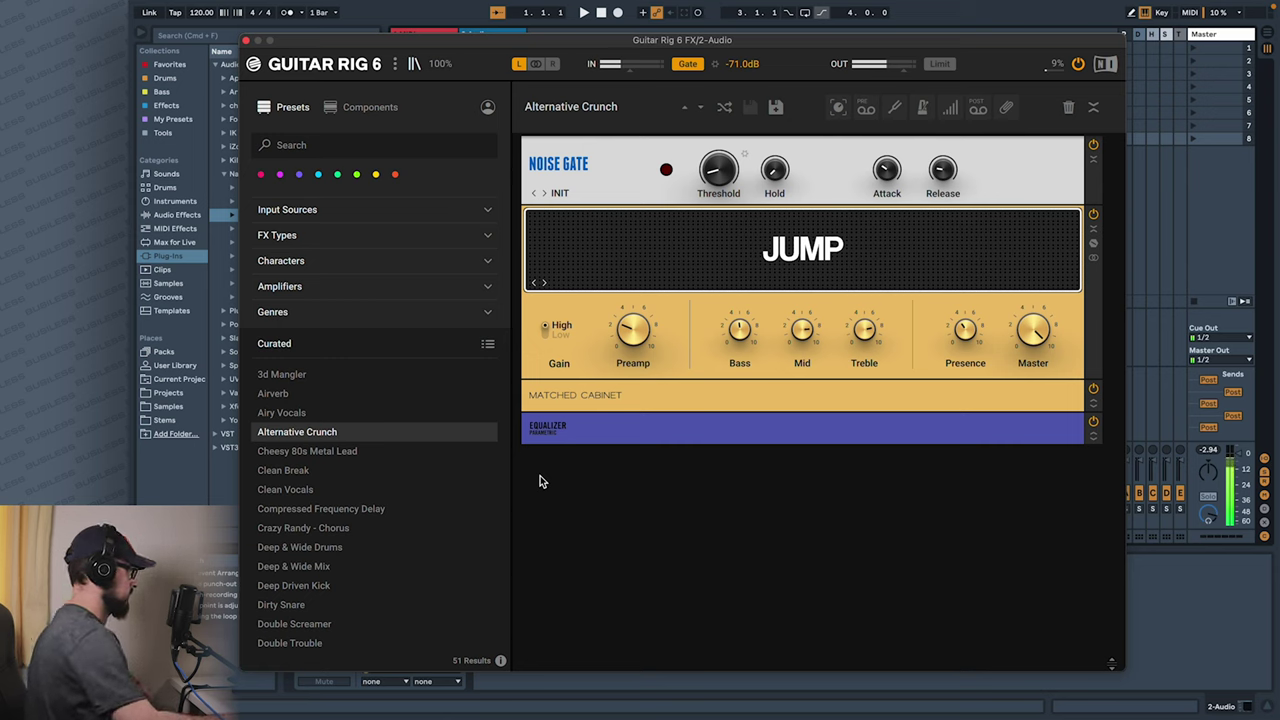
scroll(353, 497, "down", 10)
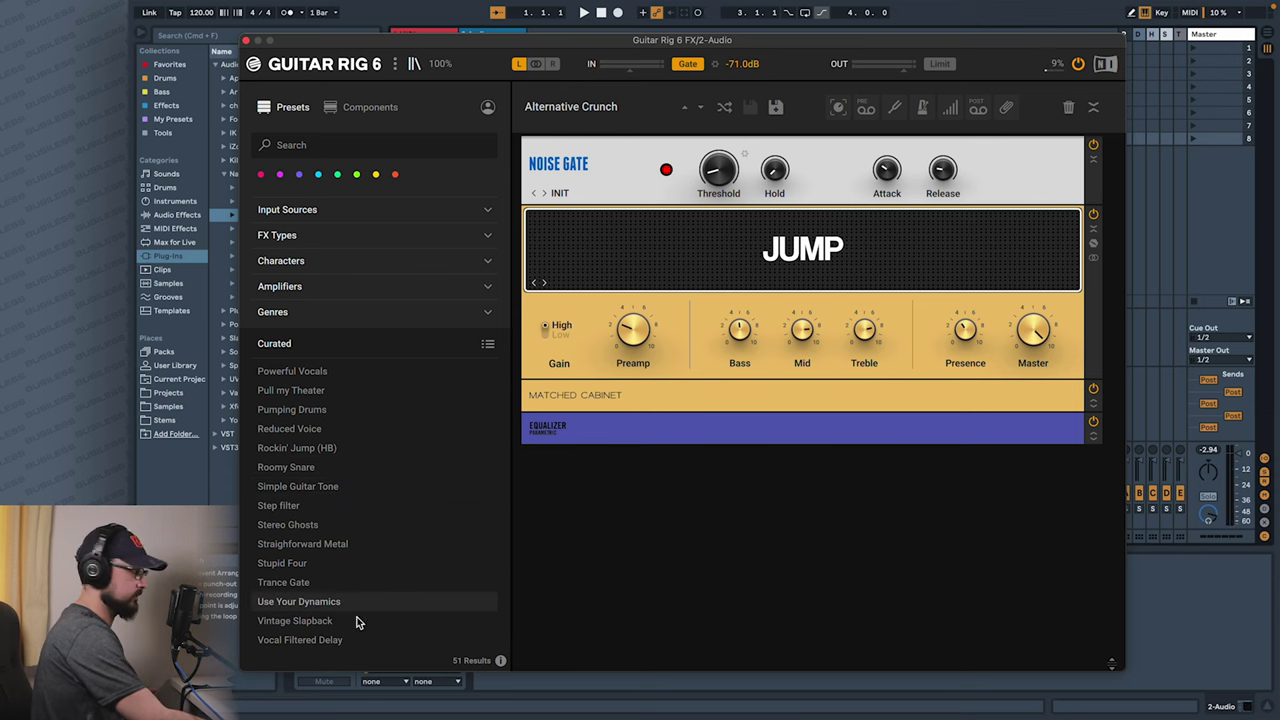
left_click(316, 621)
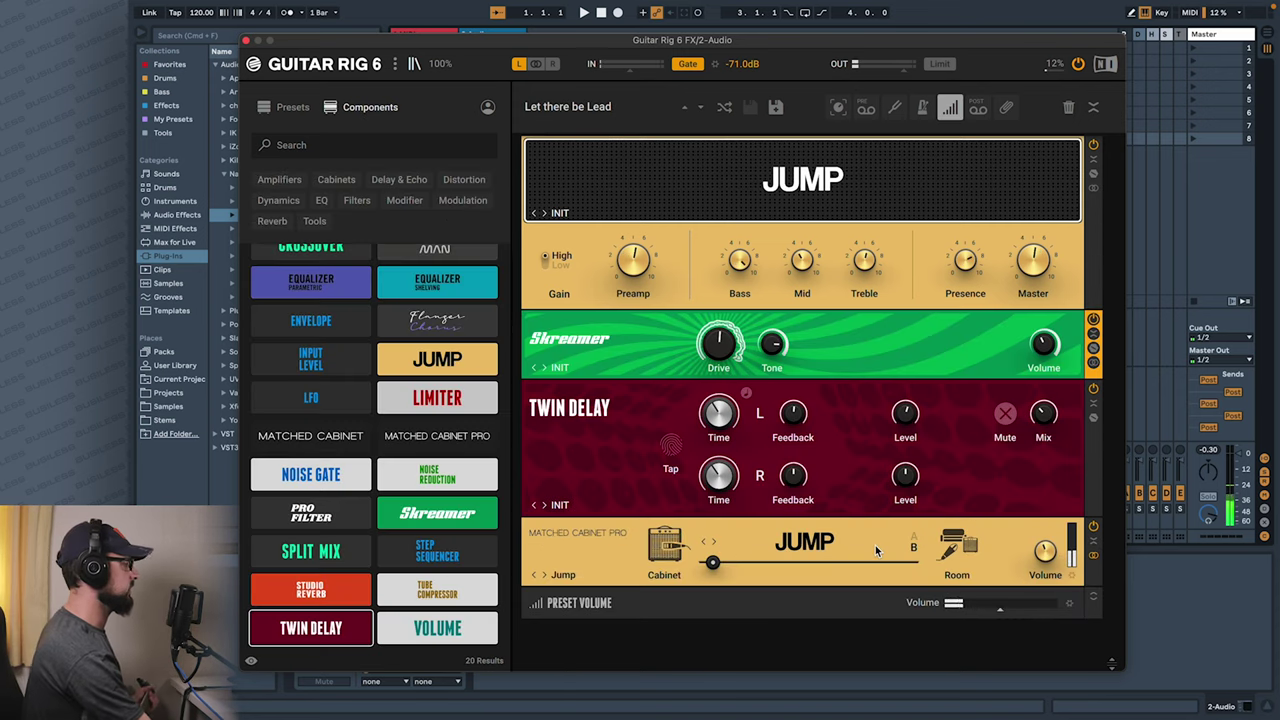
Step: Delete every rack module, then add a fresh Jump amp with its Matched Cabinet Pro
left_click(857, 189)
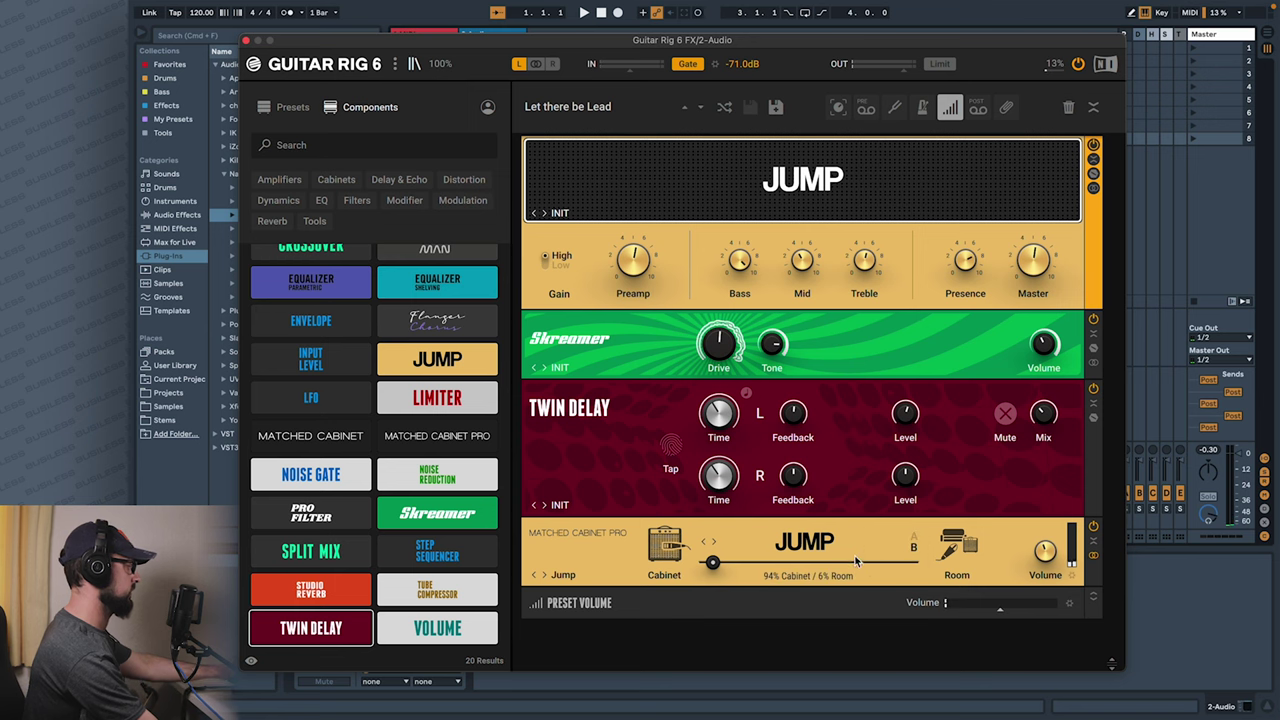
right_click(999, 545)
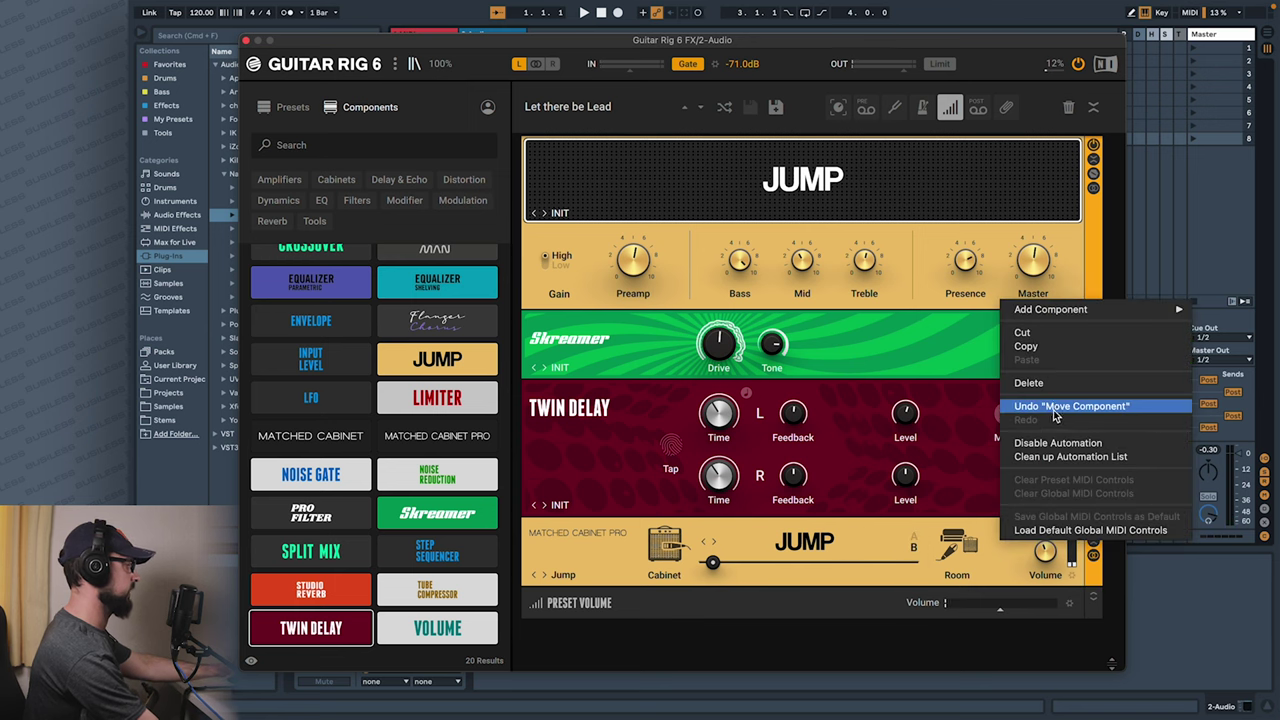
left_click(1030, 383)
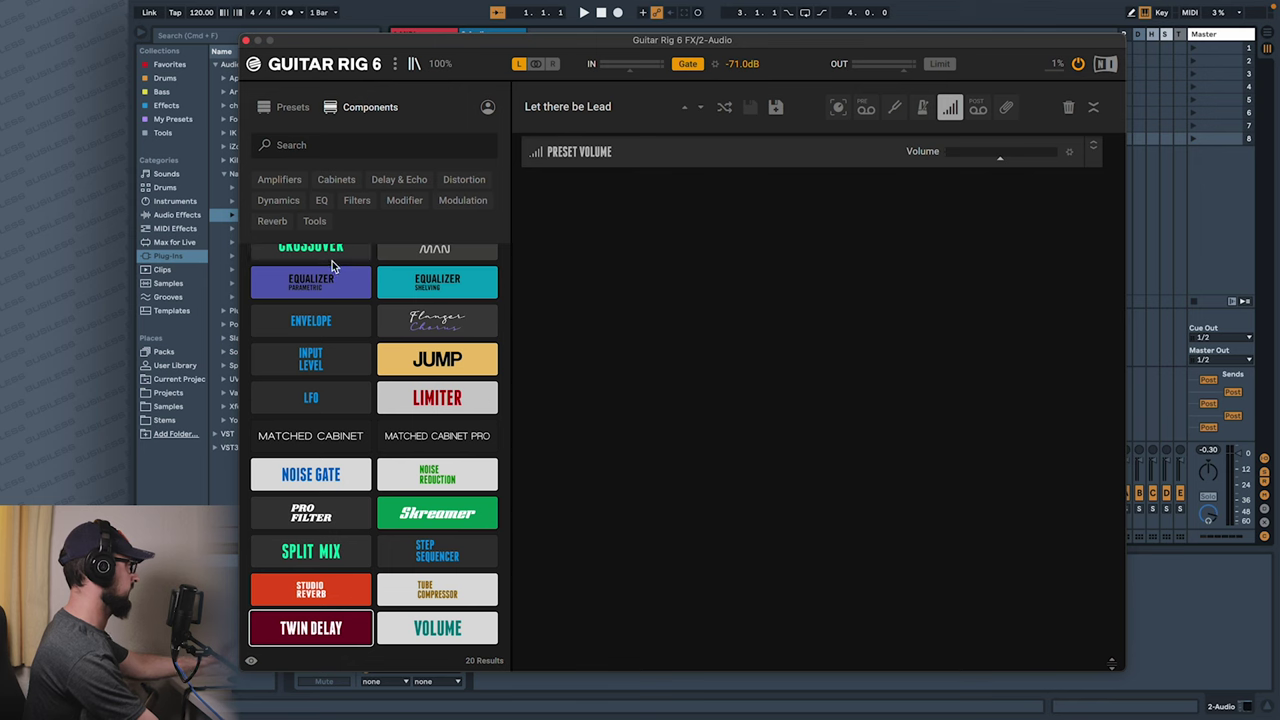
double_click(448, 345)
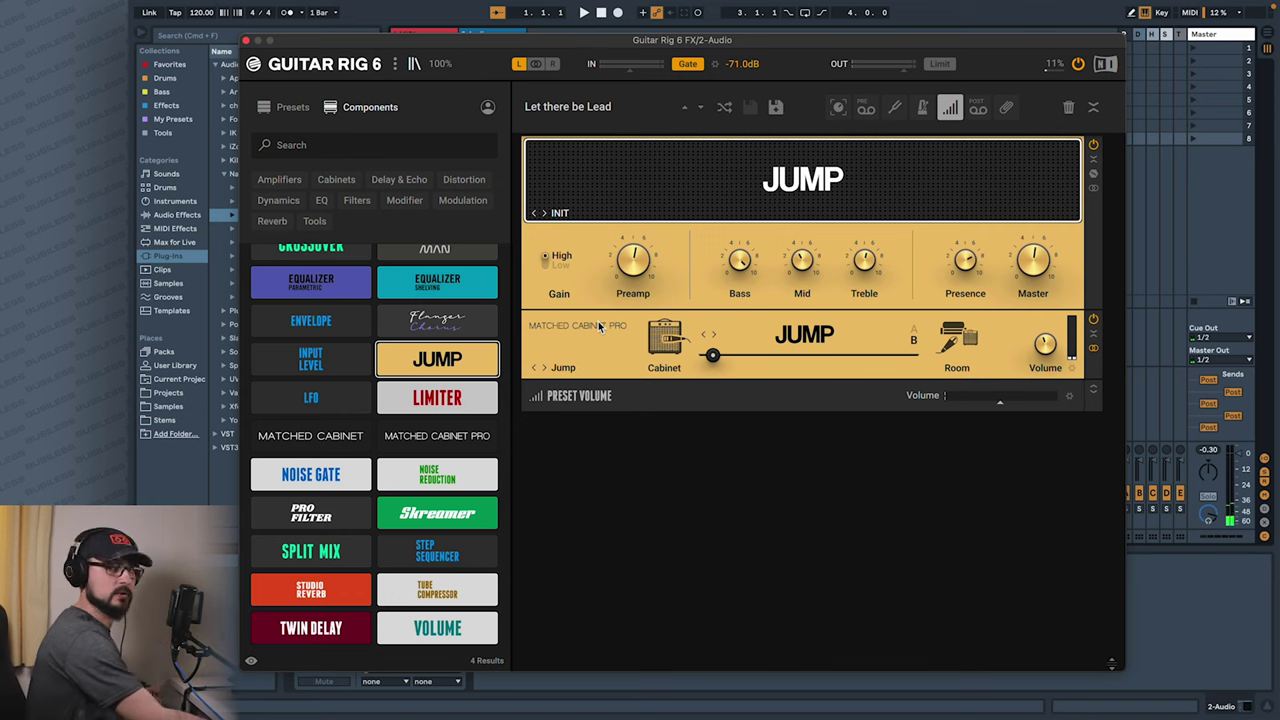
Step: Insert a Twin Delay and a Pitch Mod Flanger Chorus between the Jump amp and cabinet
double_click(330, 628)
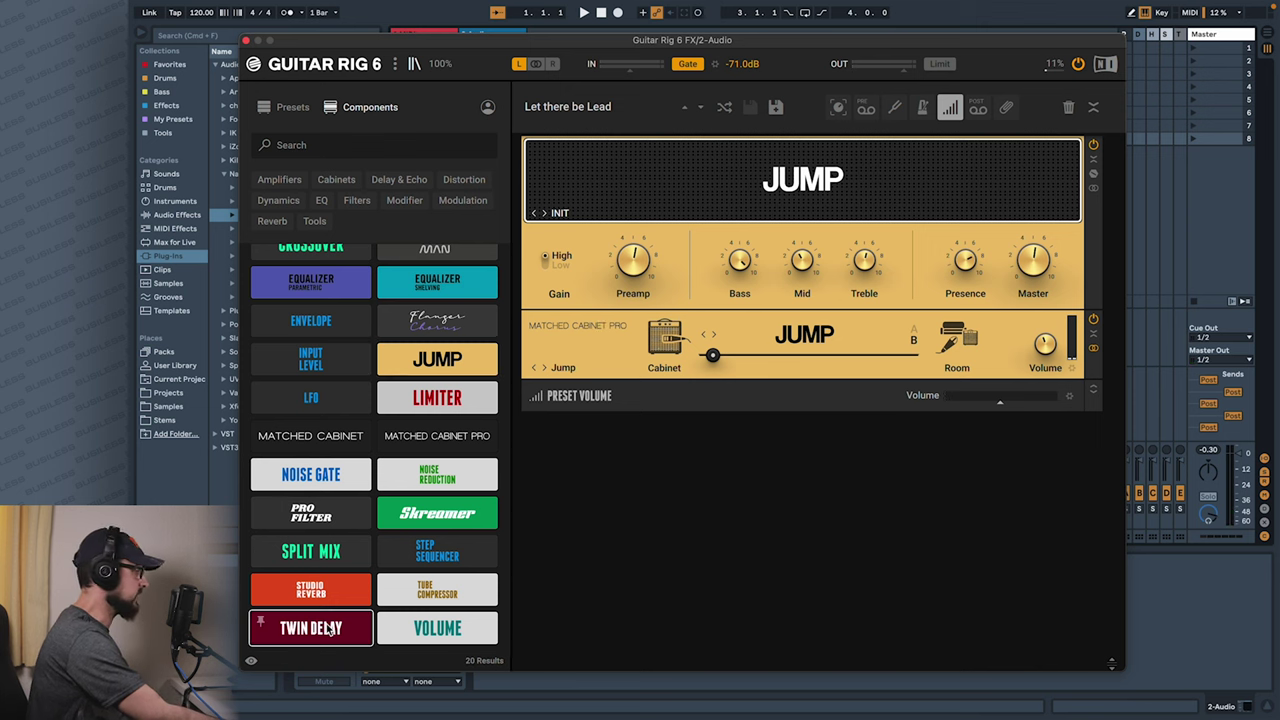
left_click_drag(651, 437, 646, 303)
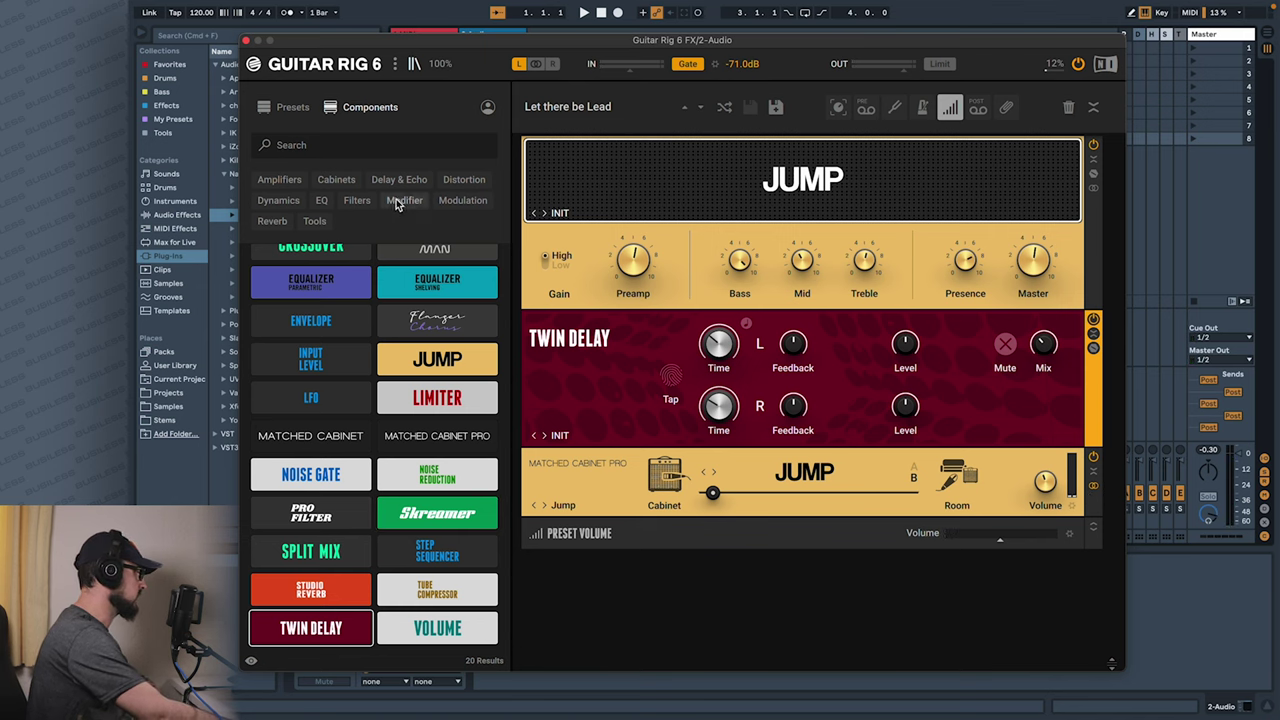
left_click(462, 200)
left_click_drag(292, 272, 659, 443)
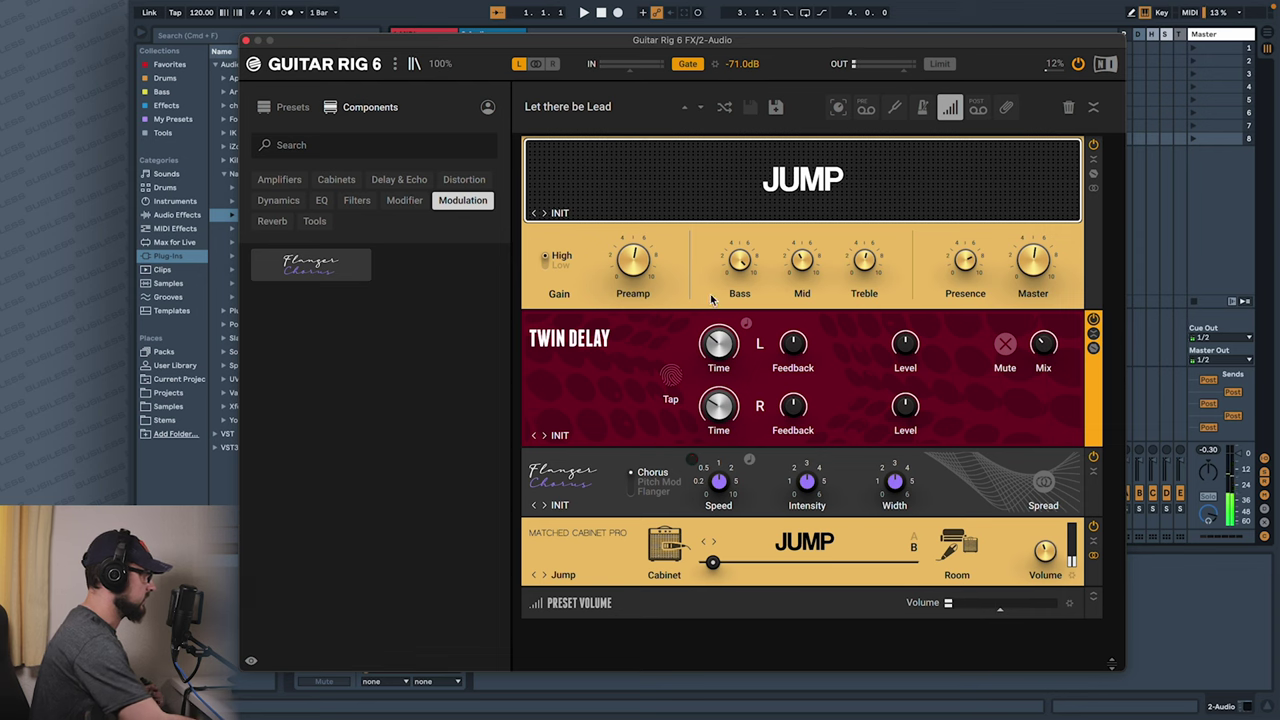
left_click(640, 486)
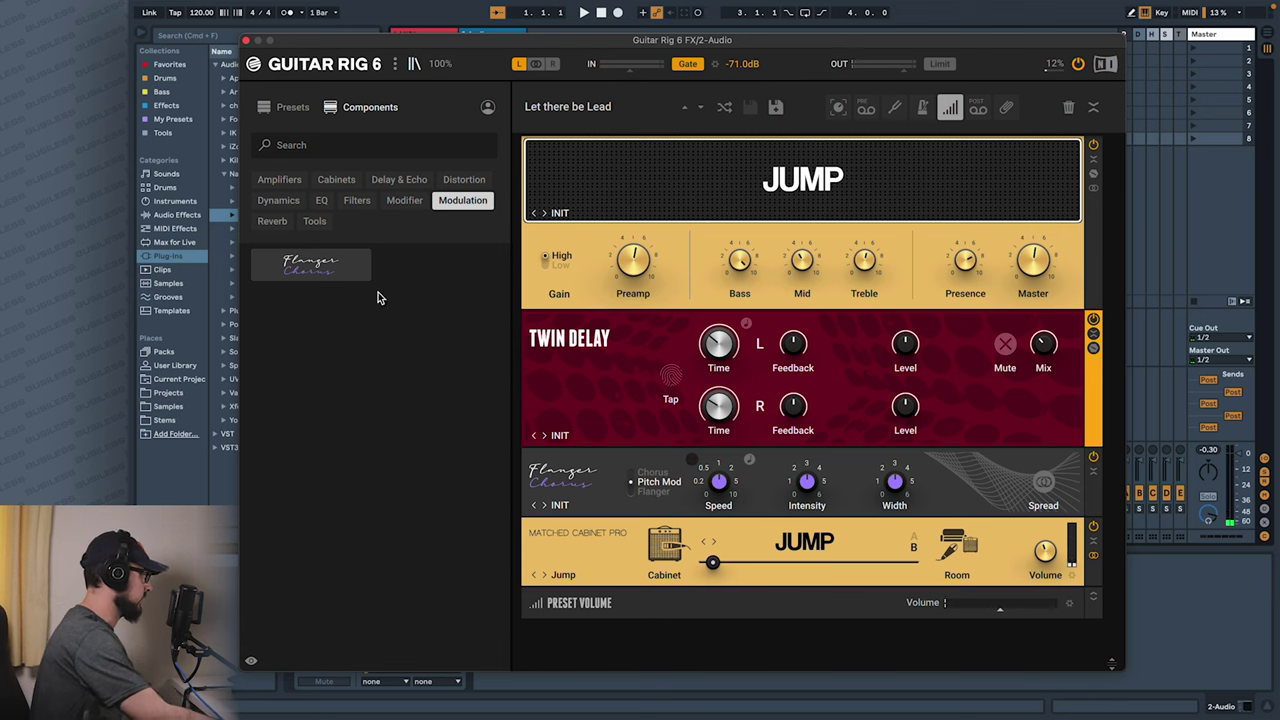
Step: Add a Tube Compressor (Dynamics) and a Delay Man (Delay & Echo) between Twin Delay and Flanger Chorus
left_click(278, 200)
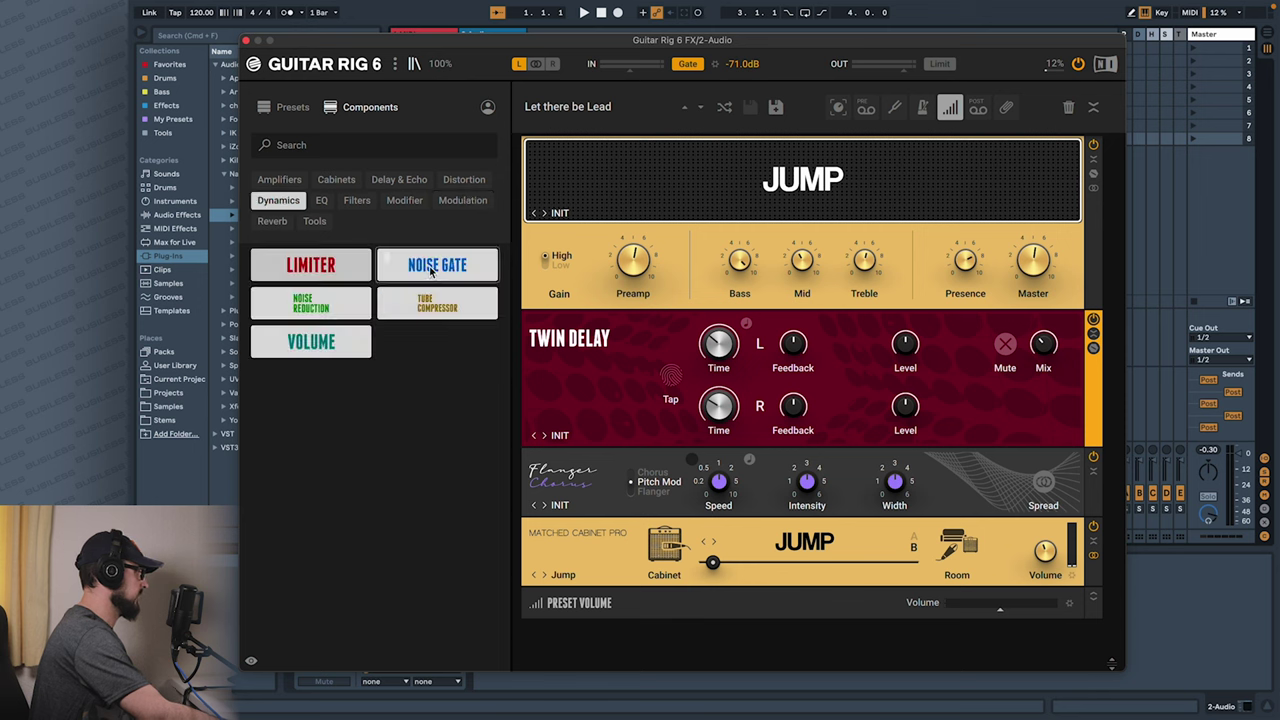
left_click_drag(438, 310, 663, 462)
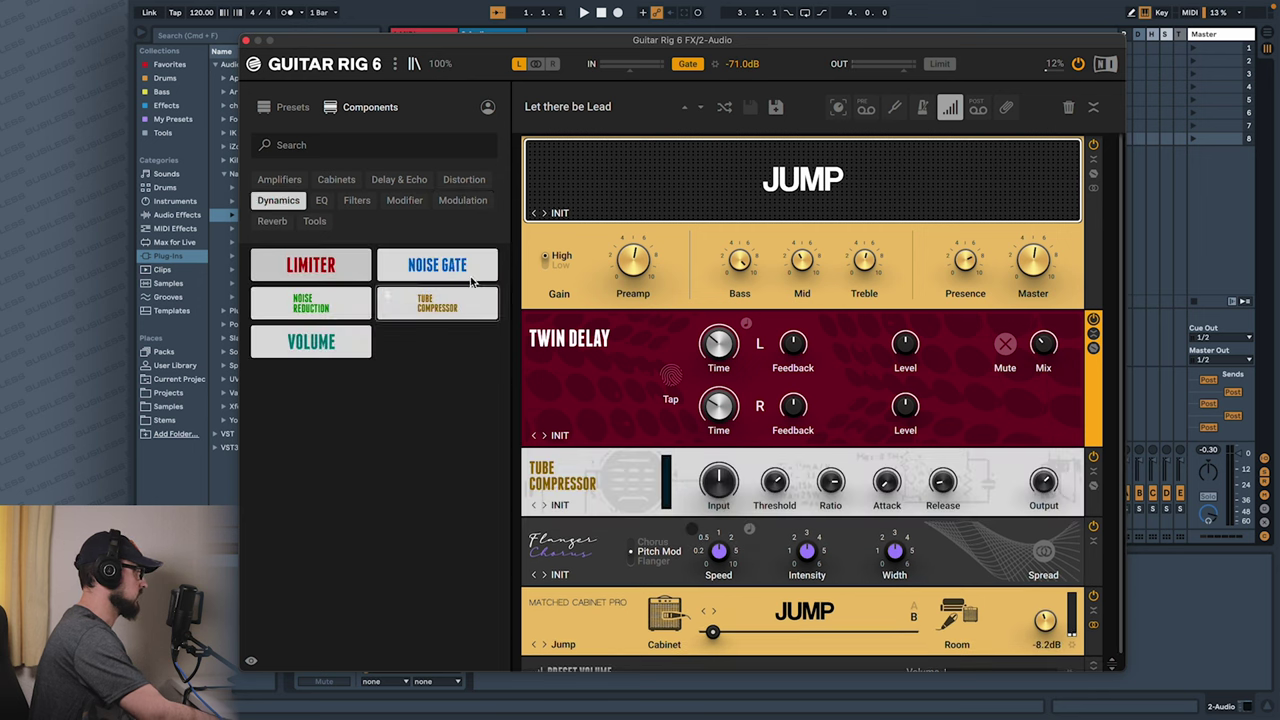
left_click(391, 182)
left_click_drag(323, 270, 745, 522)
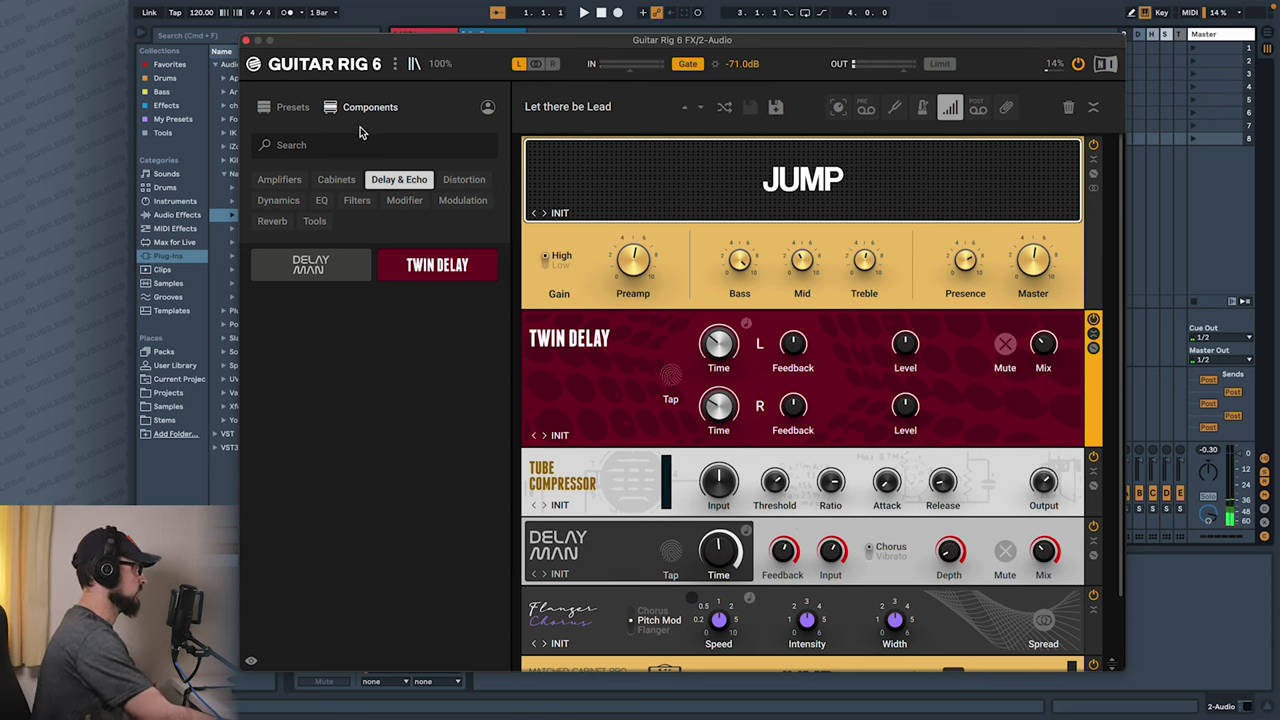
left_click(291, 108)
Step: Audition Greasy Lightning, Headbanger and Rockin' Jump (HB), then settle on Straighforward Metal
scroll(340, 400, "up", 5)
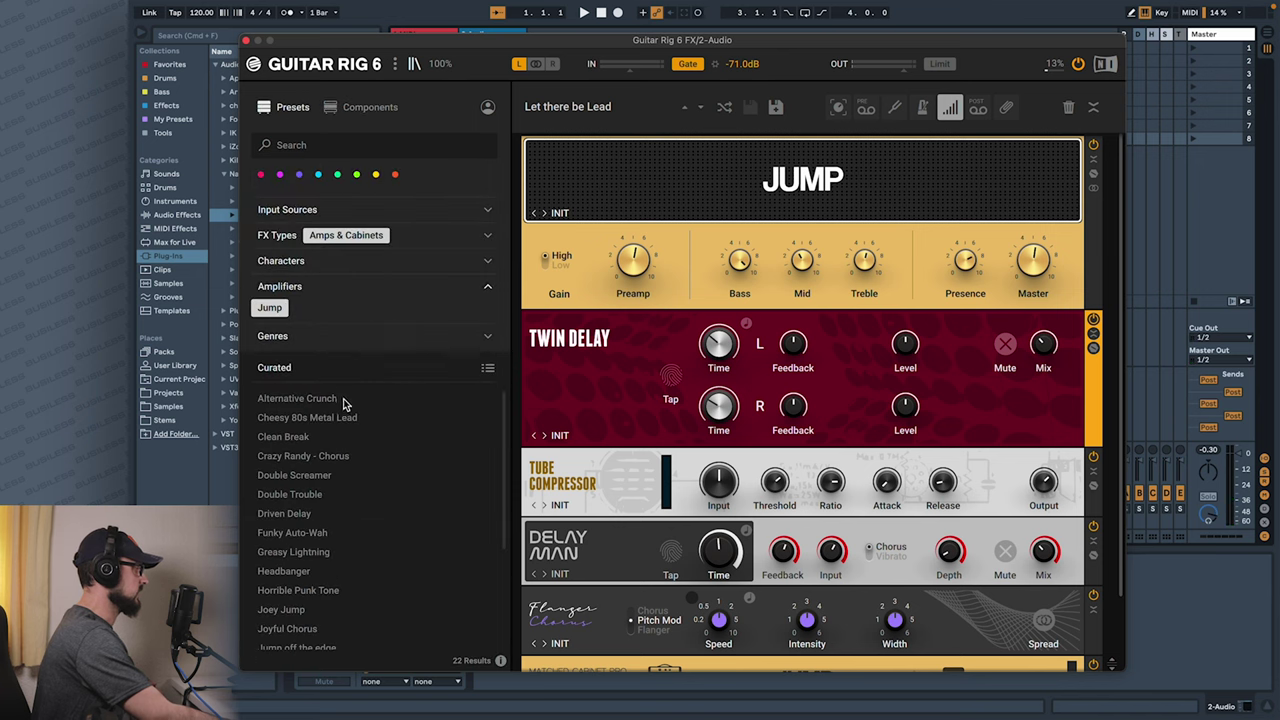
left_click(305, 551)
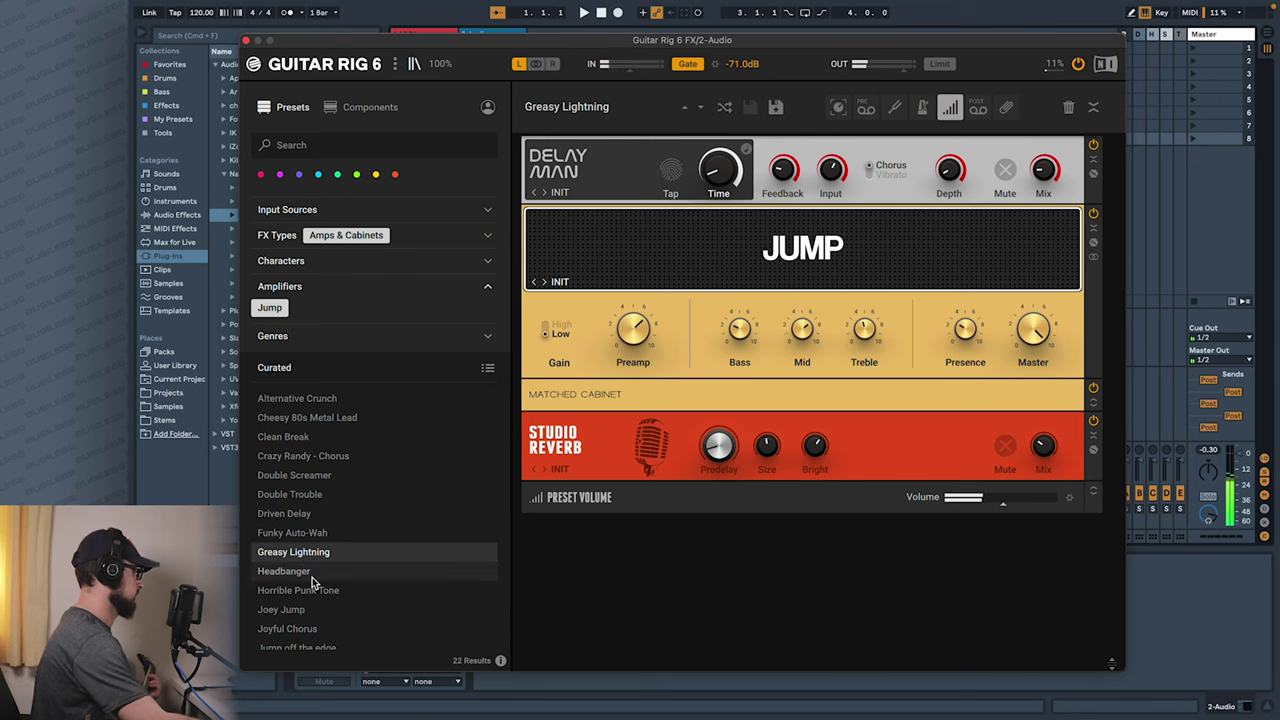
left_click(314, 580)
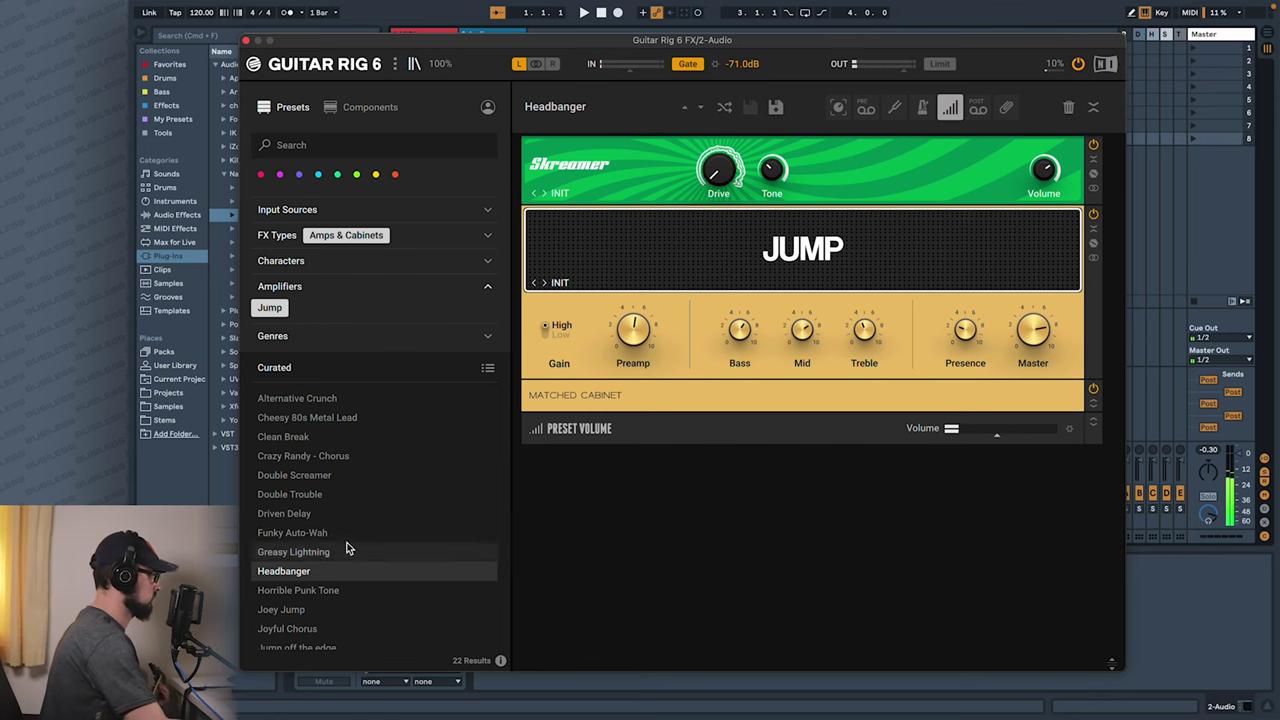
scroll(312, 575, "down", 5)
left_click(312, 578)
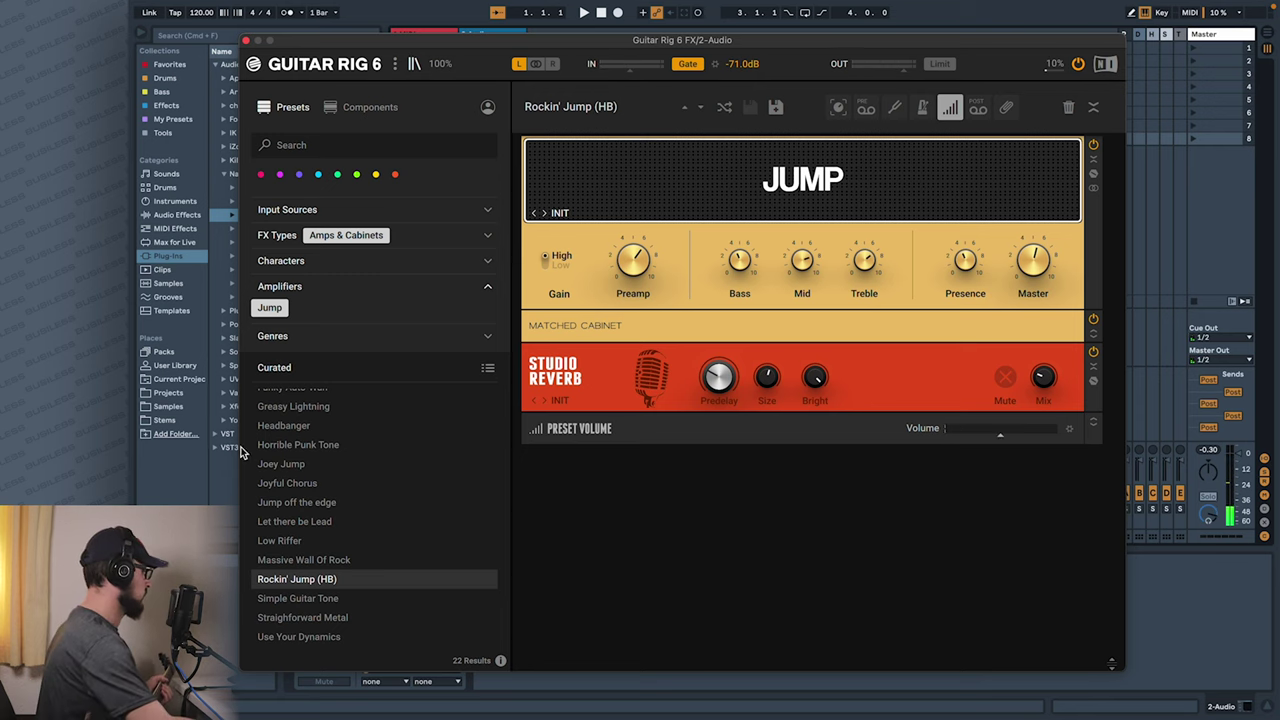
left_click(367, 616)
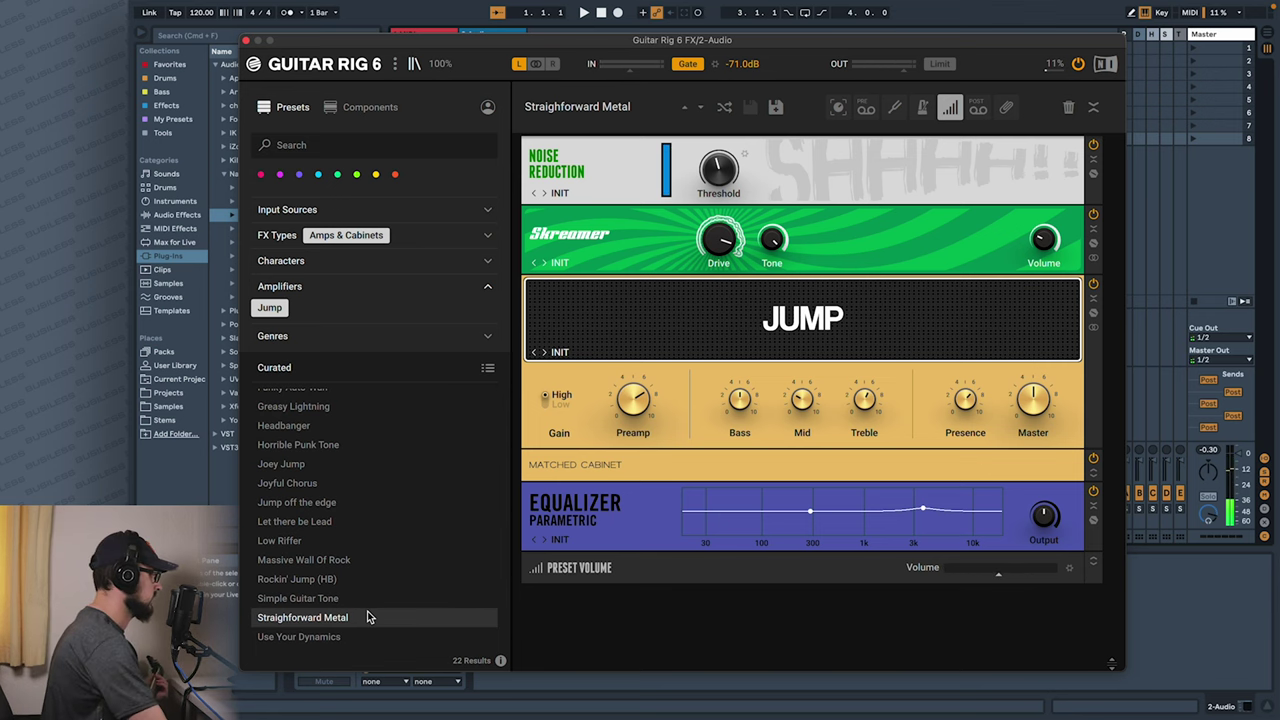
Step: Append a Studio Reverb after the Parametric Equalizer, browsing all components rather than only delays
left_click(341, 101)
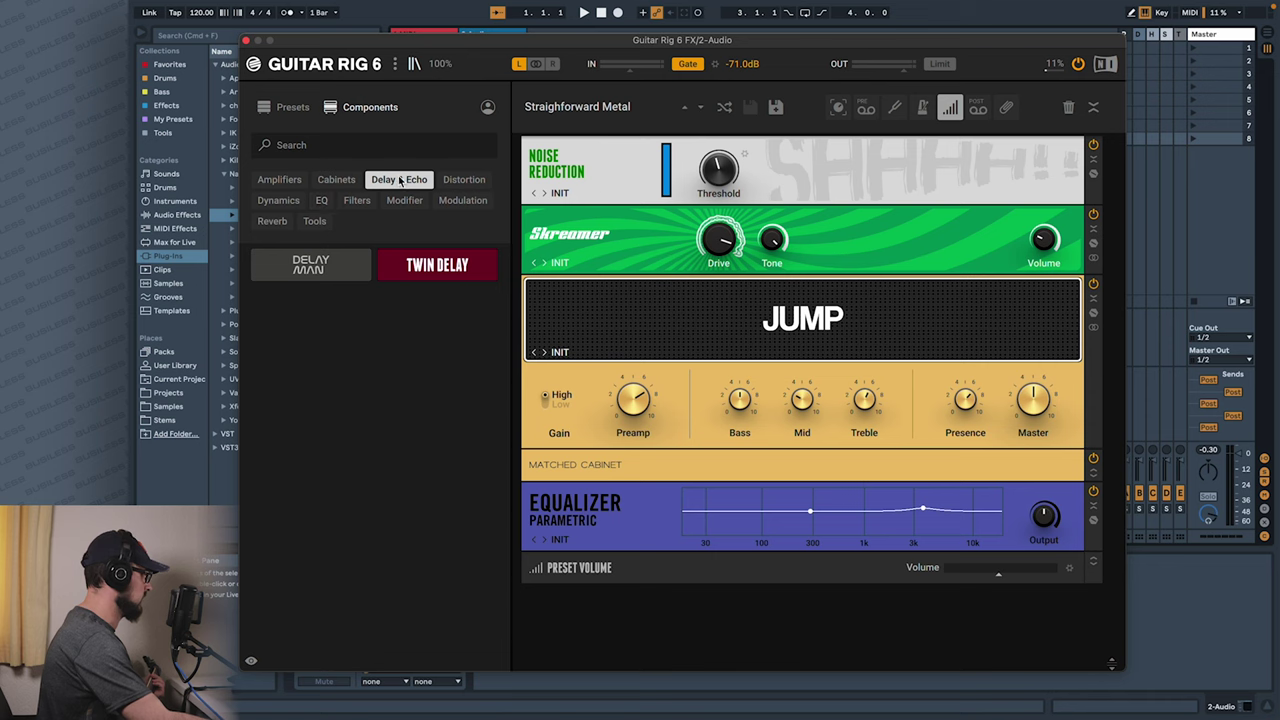
left_click(400, 182)
scroll(310, 450, "down", 2)
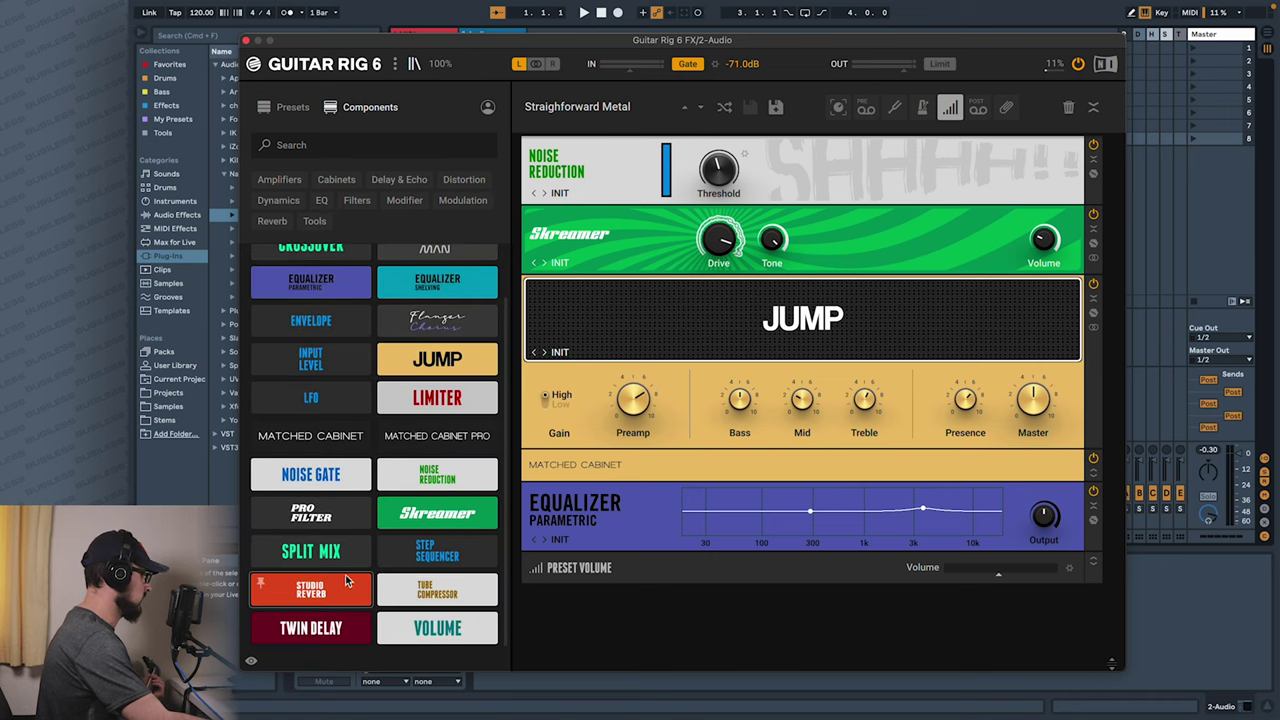
left_click_drag(337, 588, 749, 554)
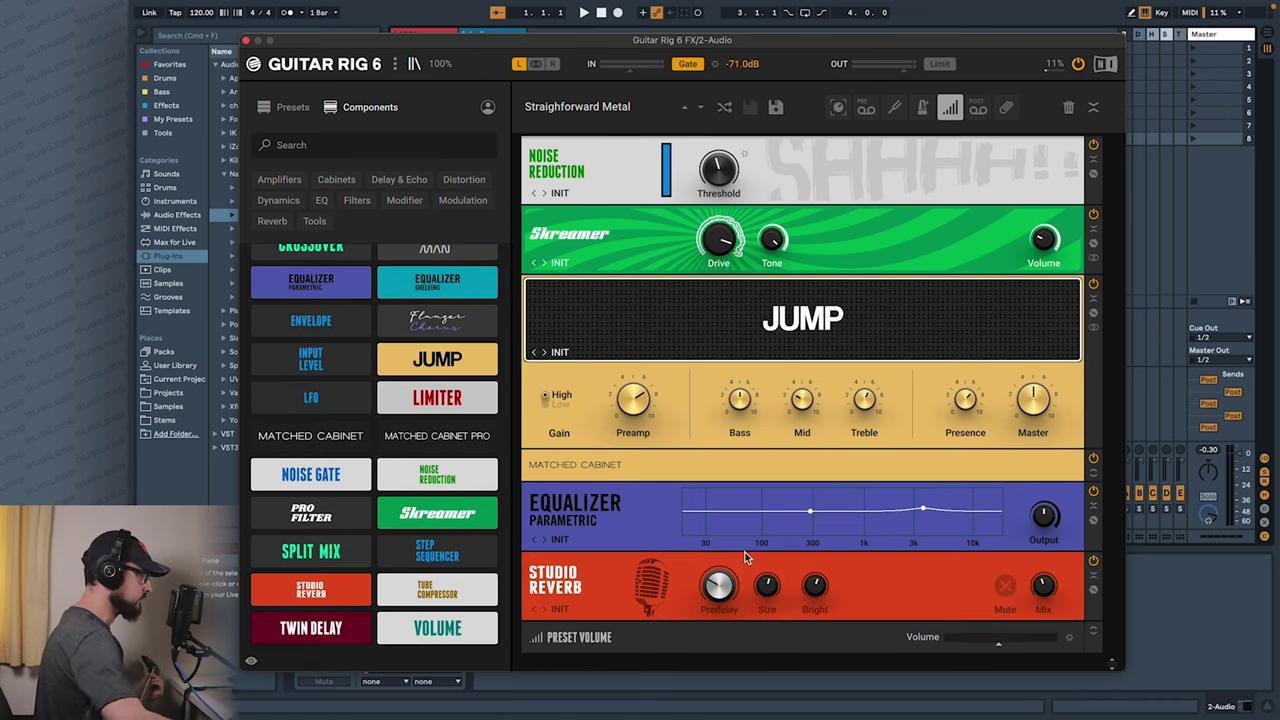